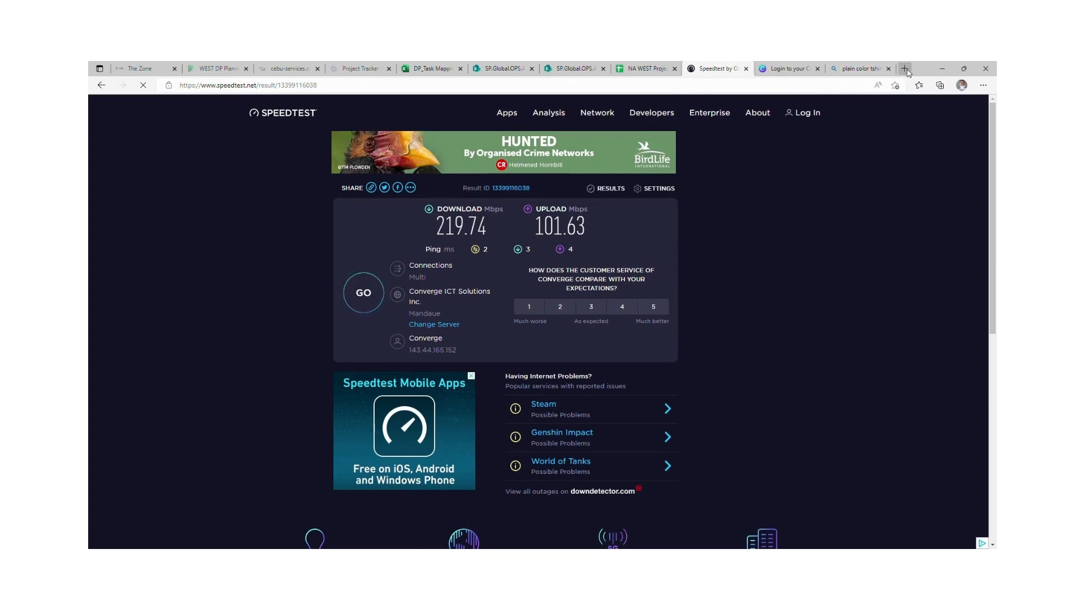
- Go to canva.com and sign in with the suggested Google account
left_click(778, 70)
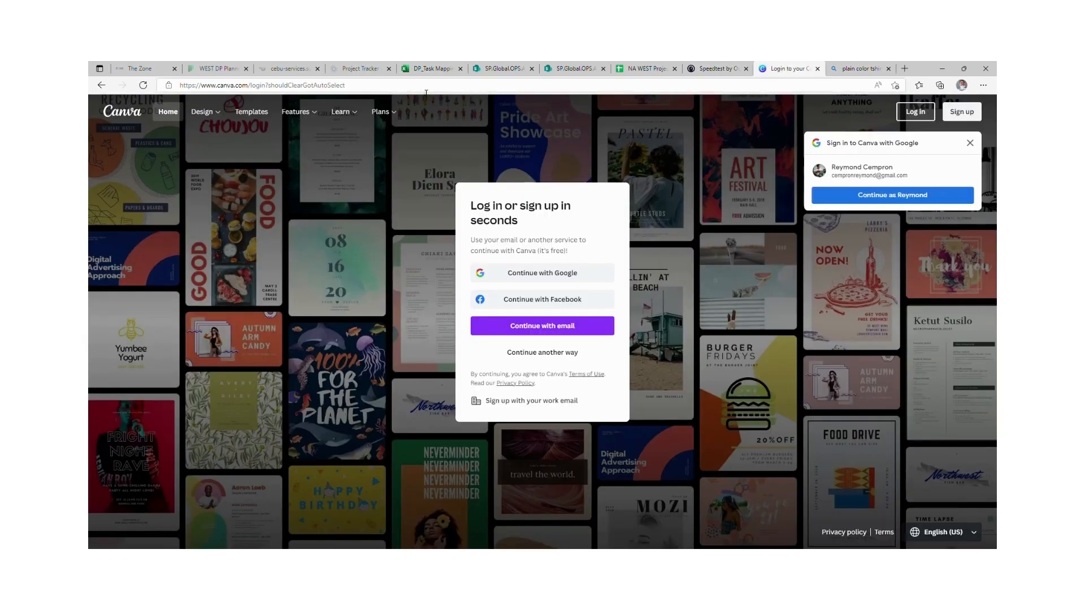
left_click(364, 86)
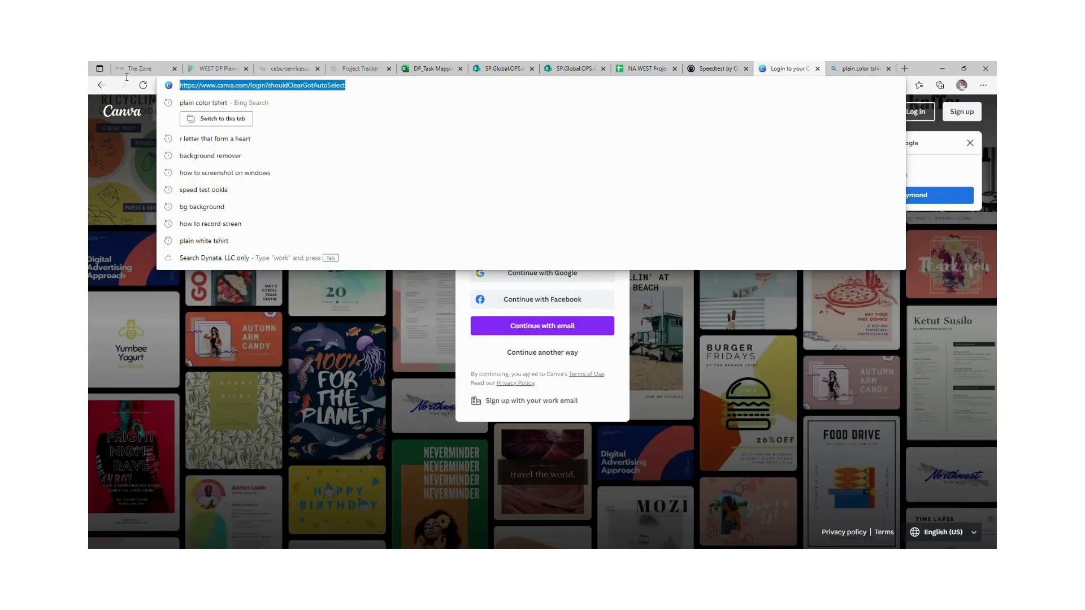
type("canva.c")
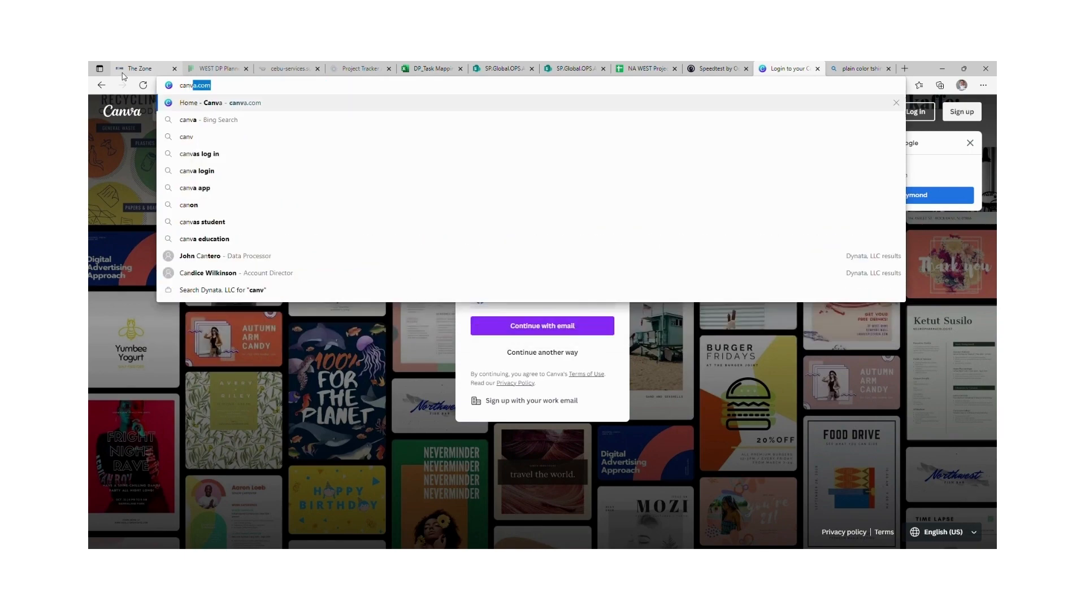
type("om")
key("Return")
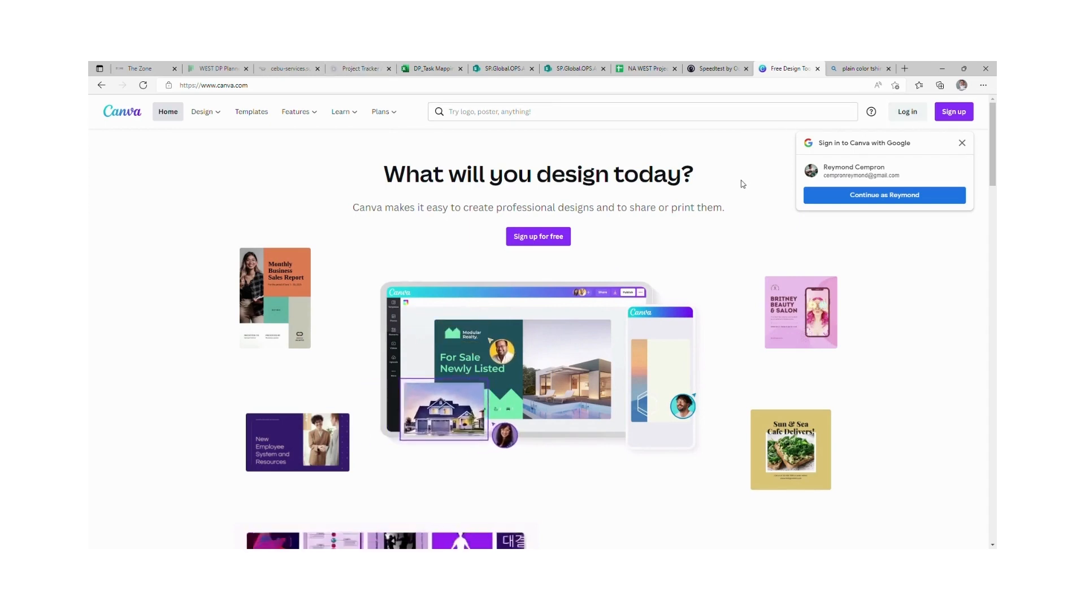
left_click(876, 197)
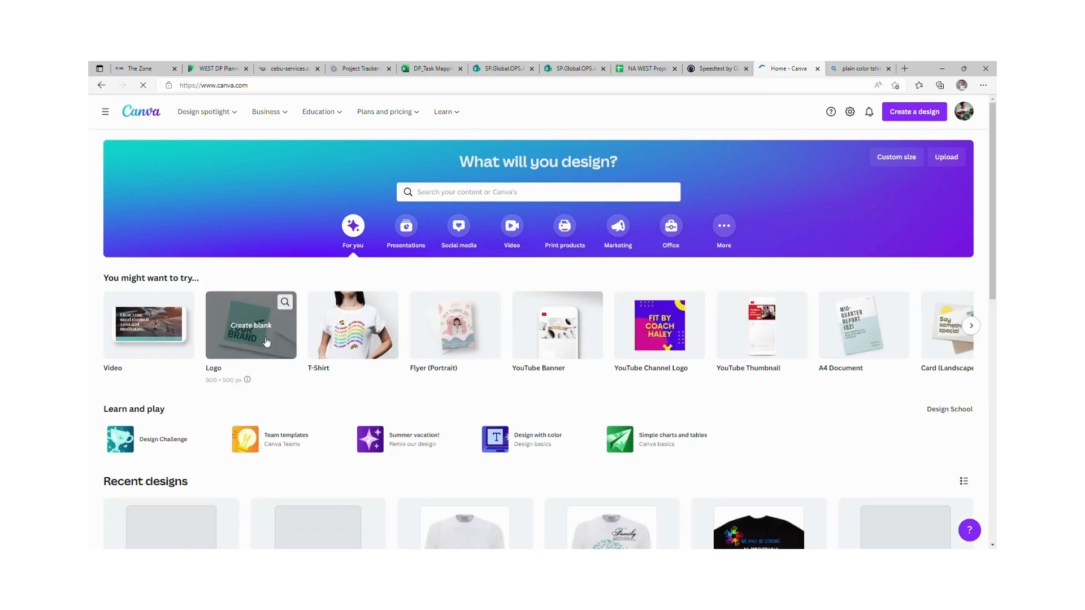
- Open the custom Shirts page from the design categories and create your own blank T-shirt design
mouse_move(210, 114)
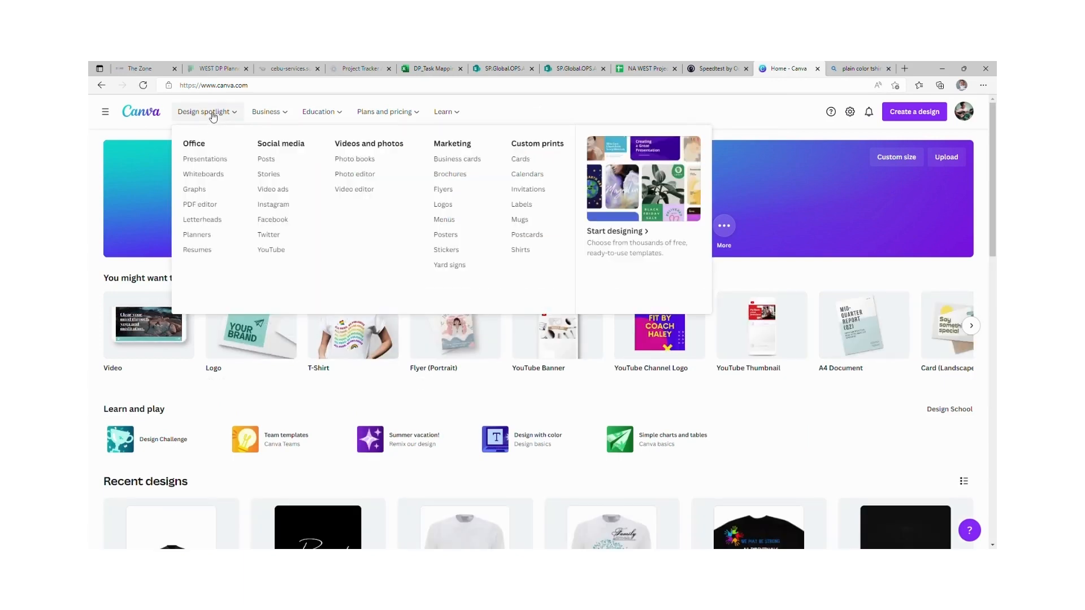
left_click(521, 252)
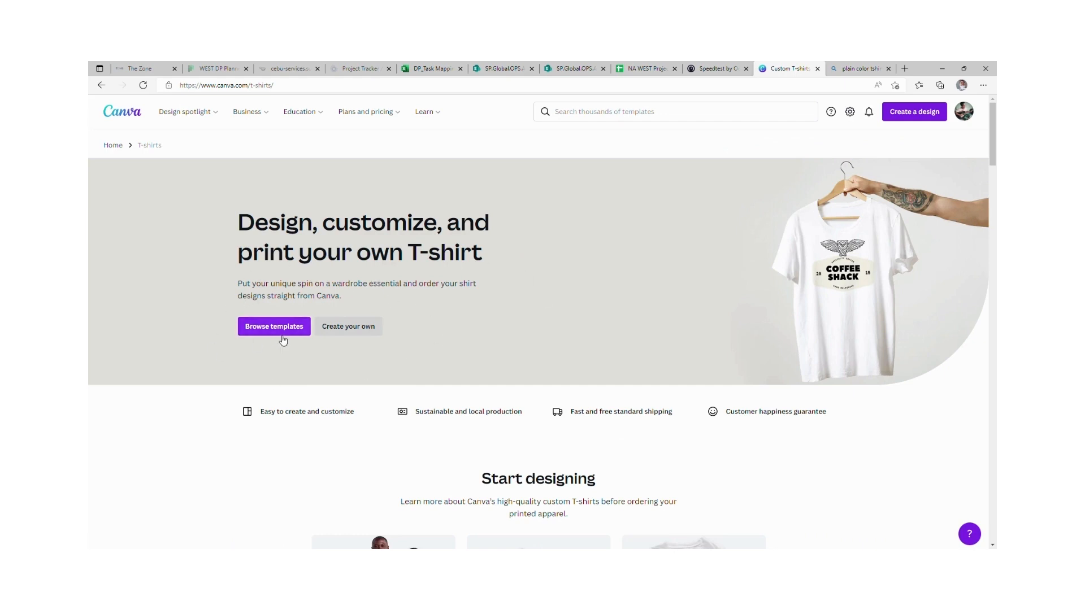
left_click(367, 333)
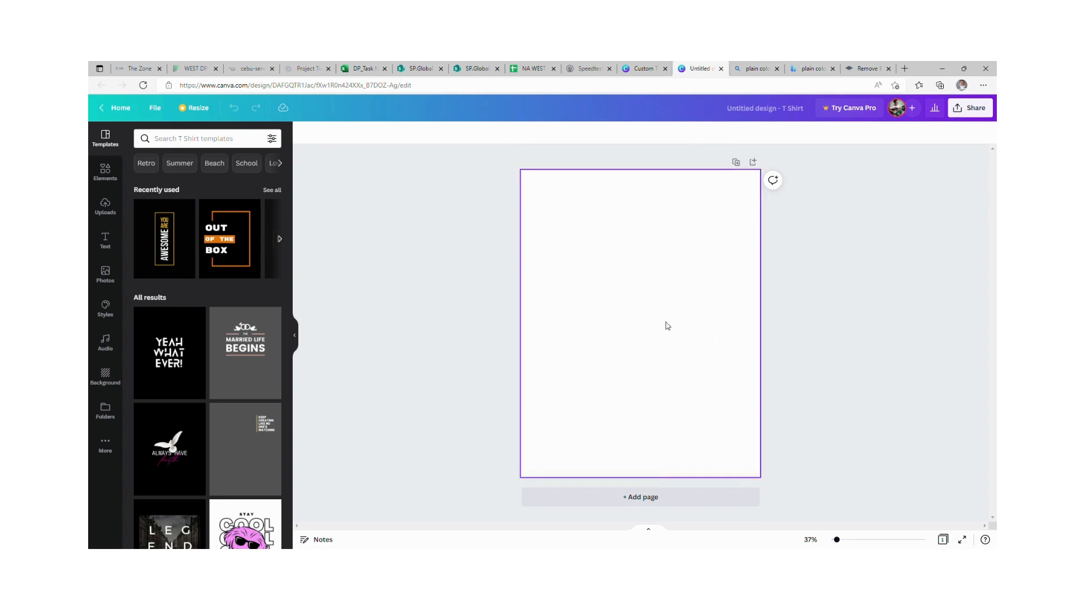
- Switch to the "plain color tshirt" search, browse its image results and open the plain white cotton T-shirt picture
left_click(752, 67)
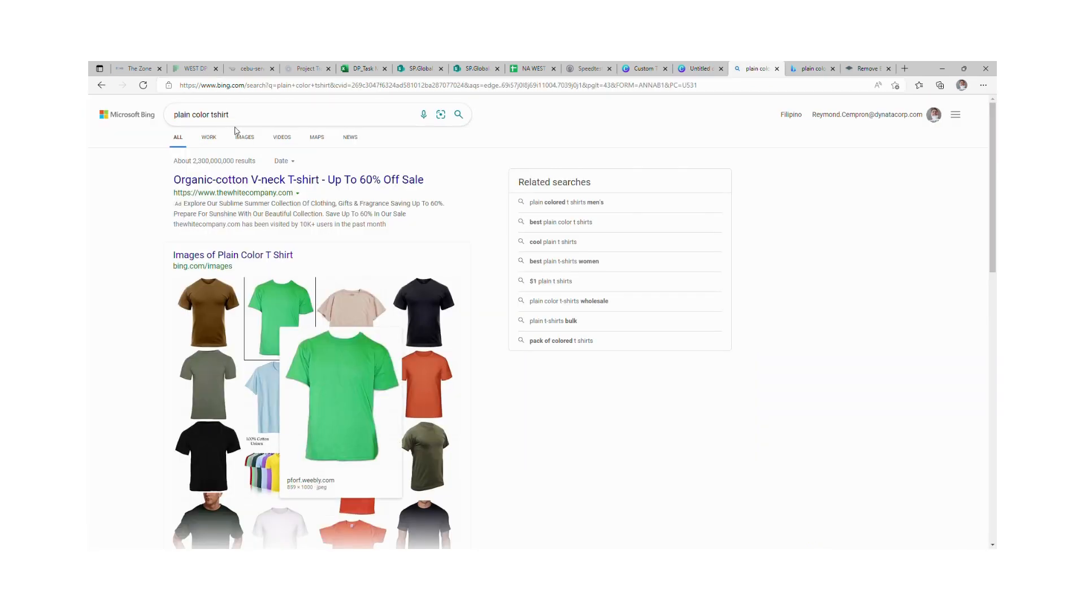
left_click(263, 115)
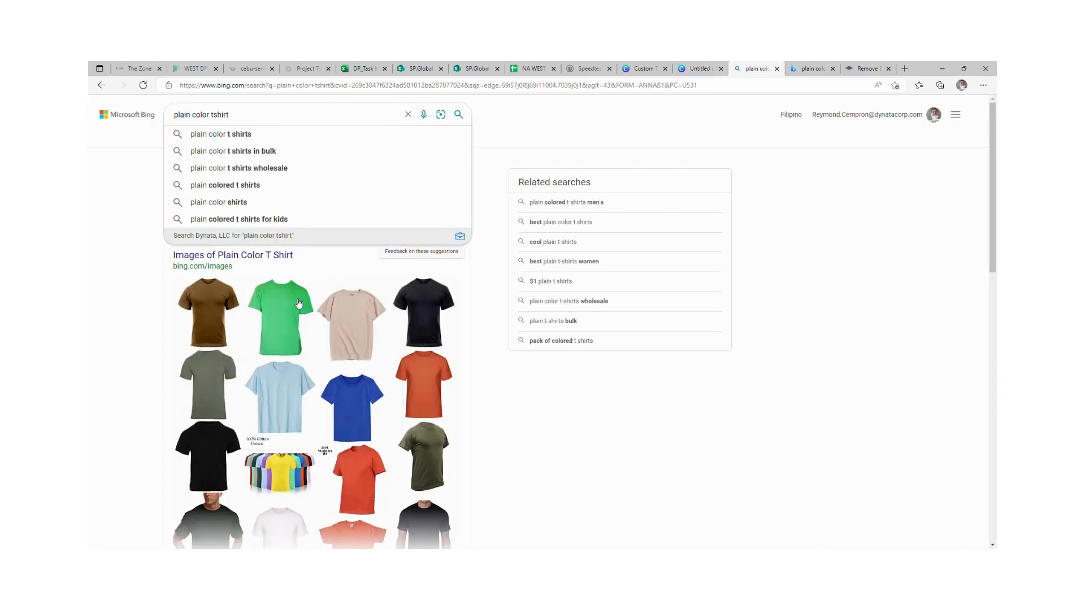
mouse_move(299, 304)
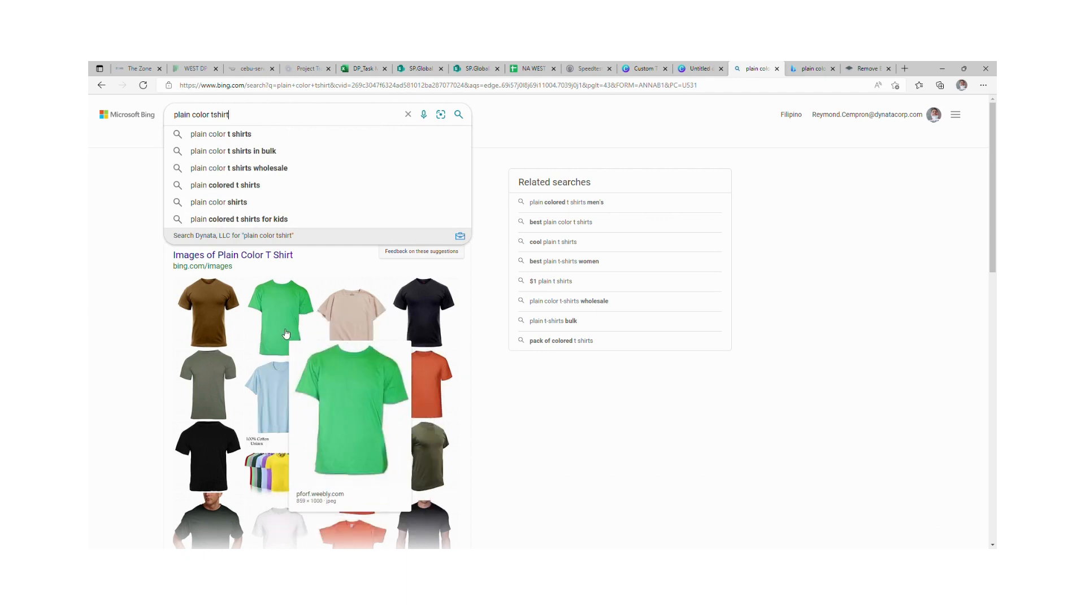
left_click(286, 333)
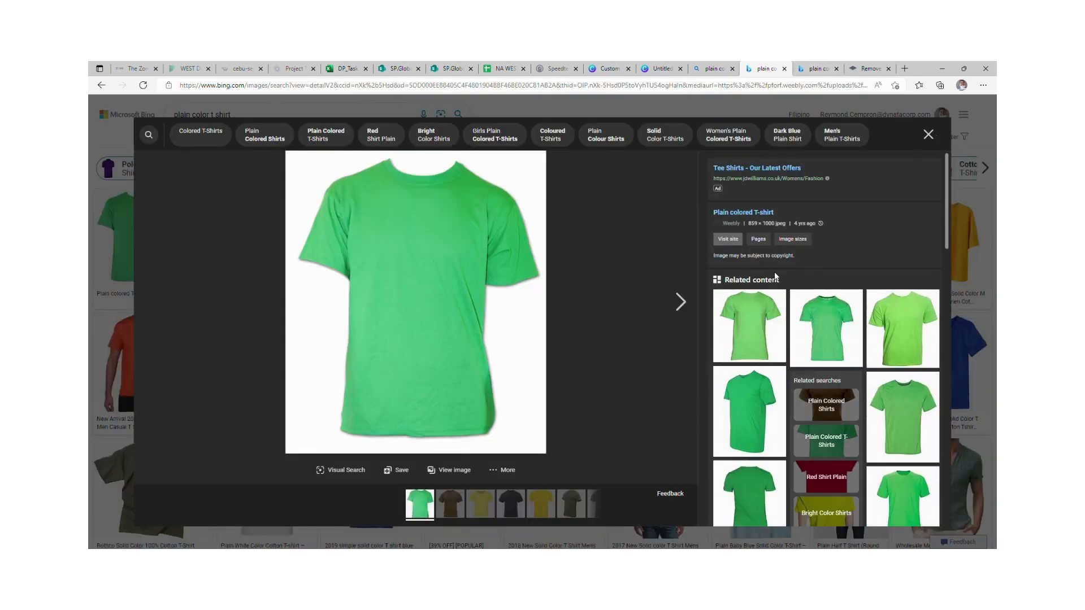
left_click(486, 107)
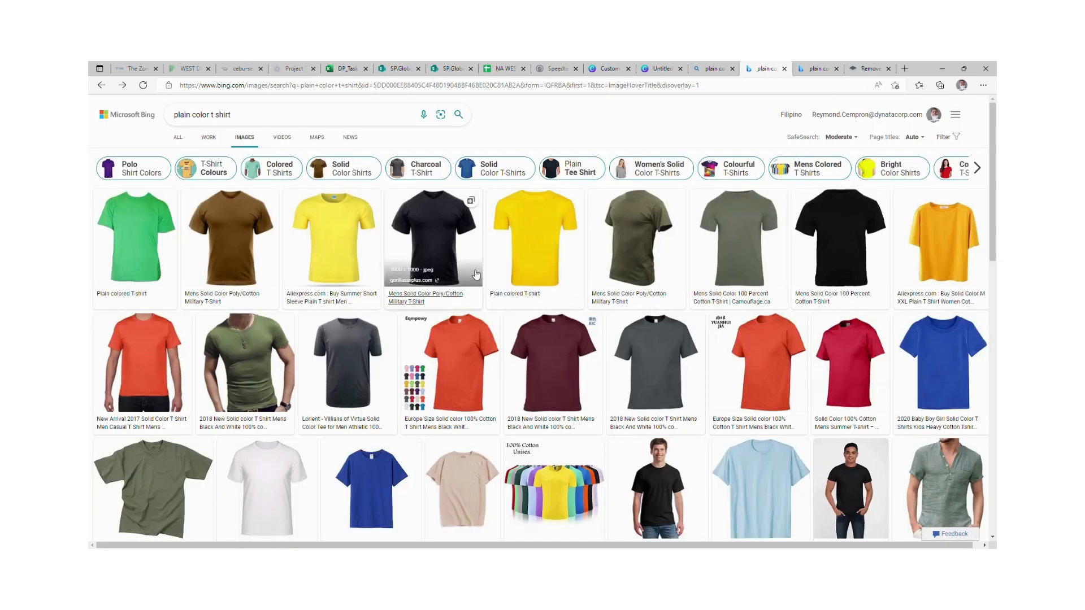
scroll(307, 435, "down", 1)
left_click(306, 435)
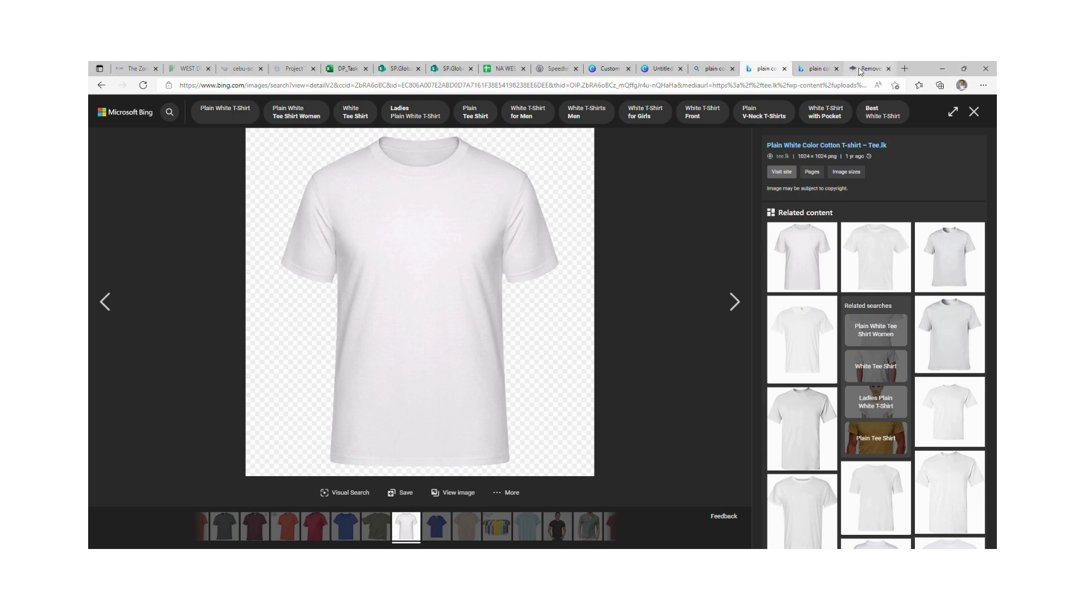
- Open the remove.bg website in a new browser tab
left_click(904, 69)
type("remov")
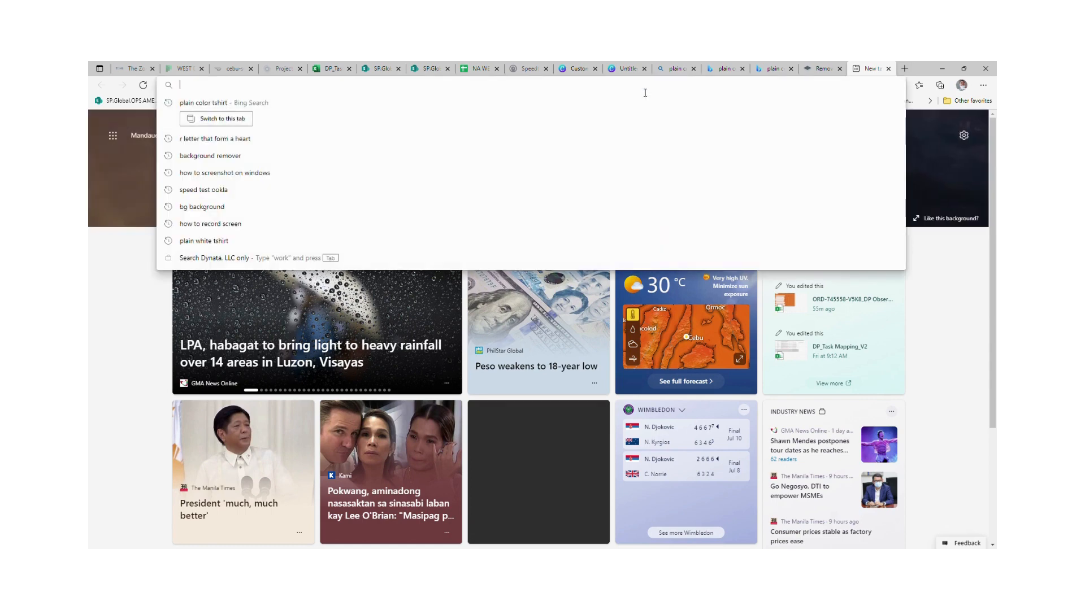
type("e.")
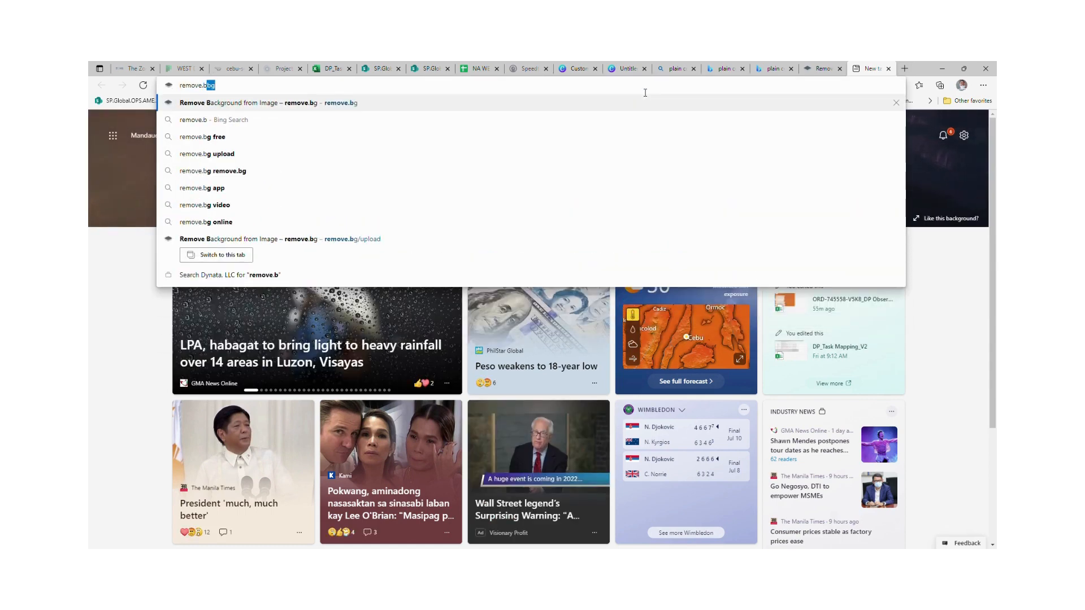
type("bg")
key("Return")
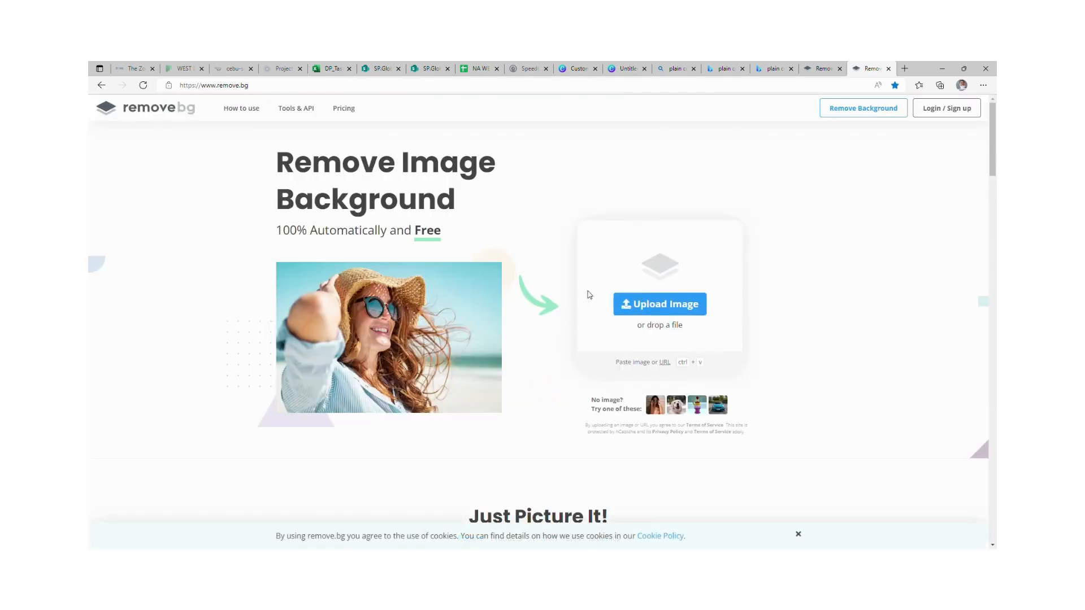
- Paste the copied white T-shirt picture into remove.bg to remove its background, and download the resulting image
left_click(644, 304)
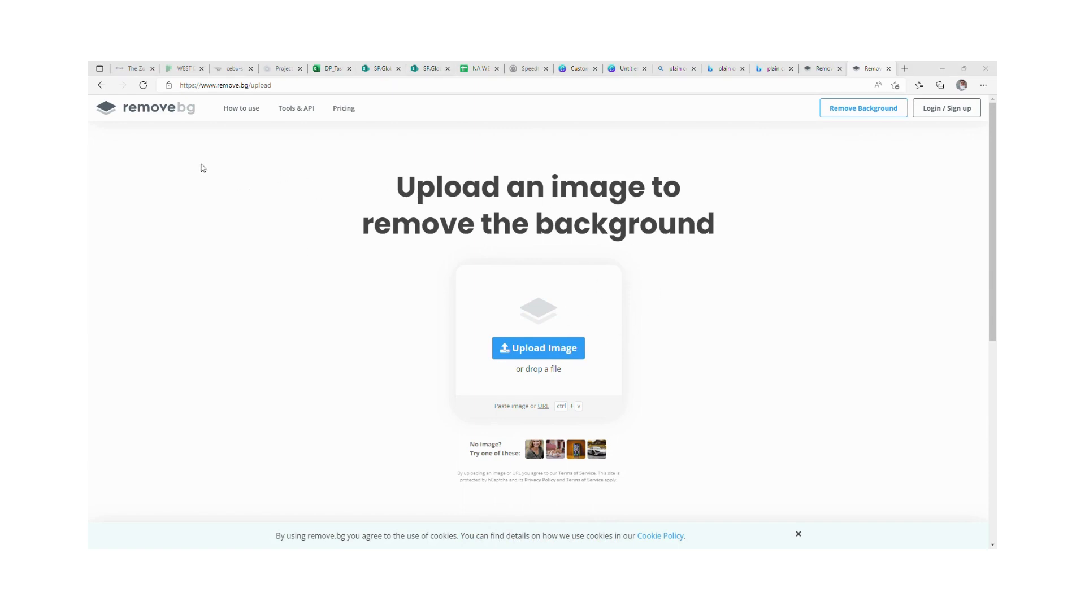
left_click(457, 306)
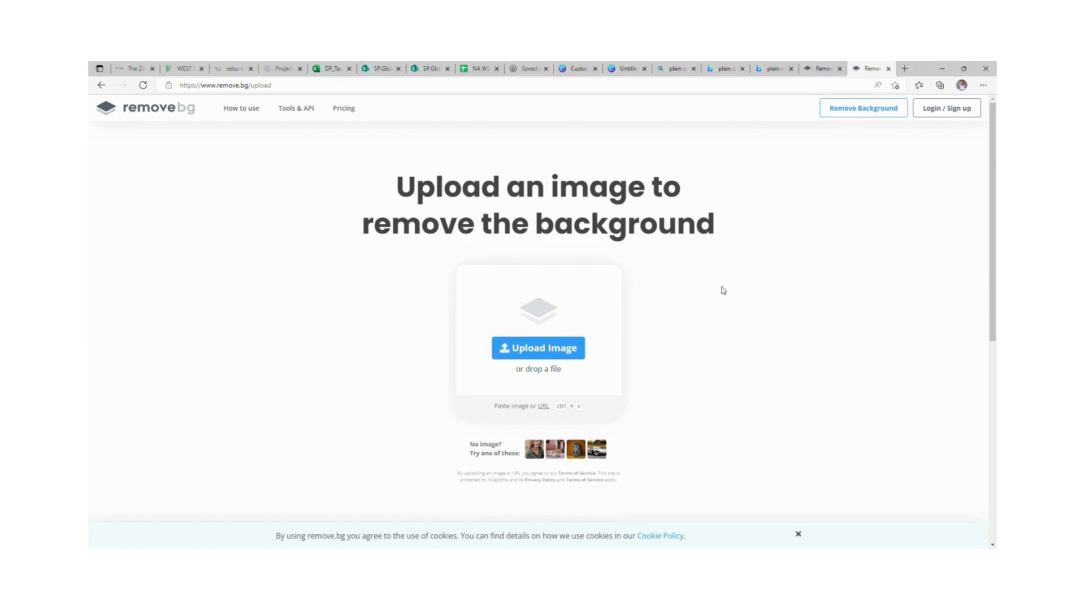
key("ctrl+v")
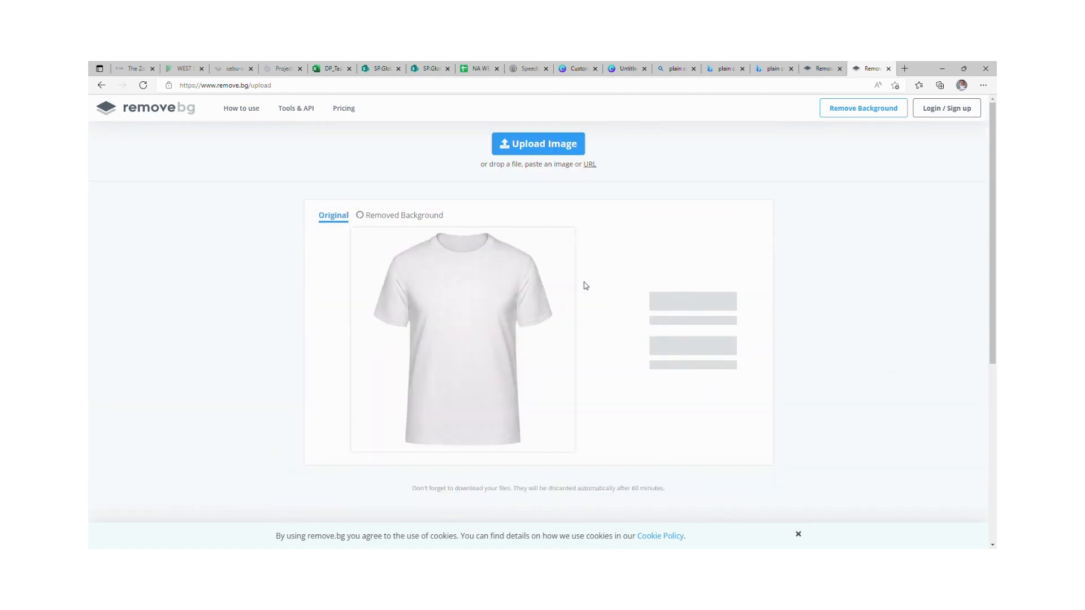
left_click(473, 339)
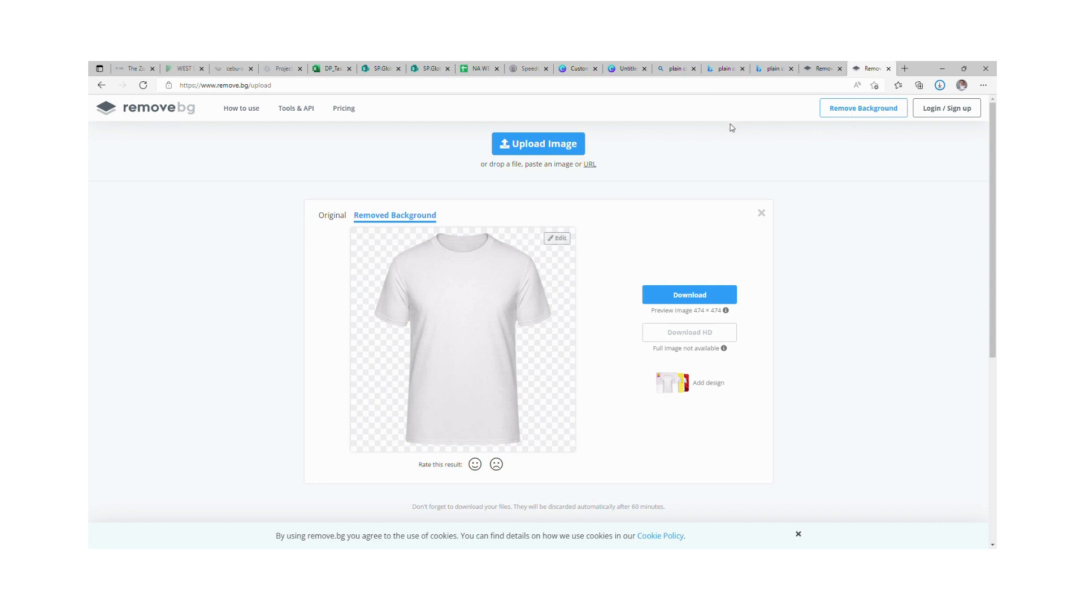
- Switch back to the untitled Canva T-shirt design and upload the background-free white T-shirt image
left_click(626, 69)
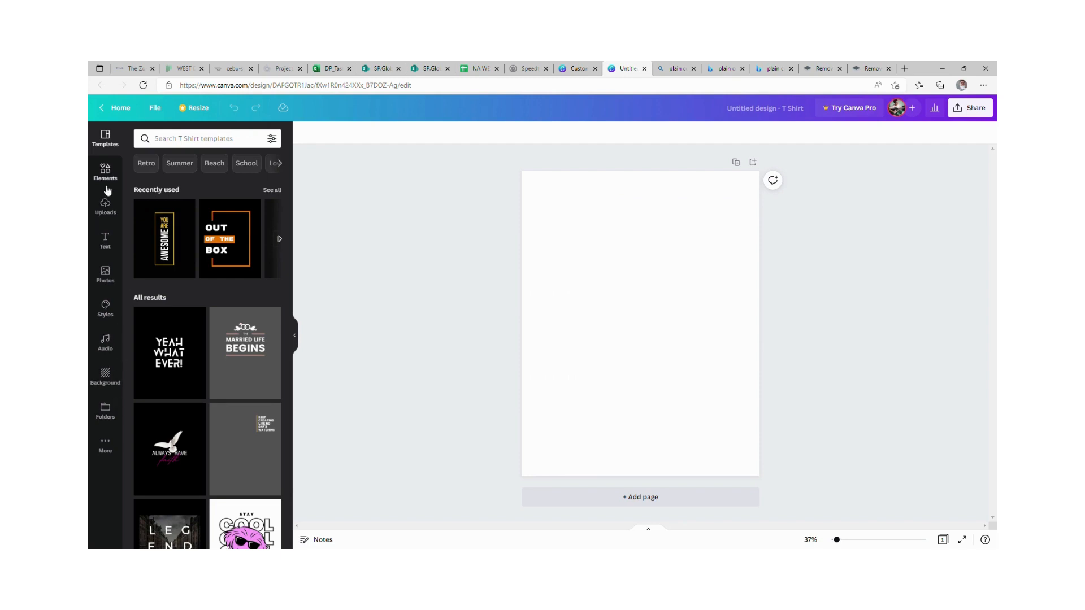
left_click(106, 209)
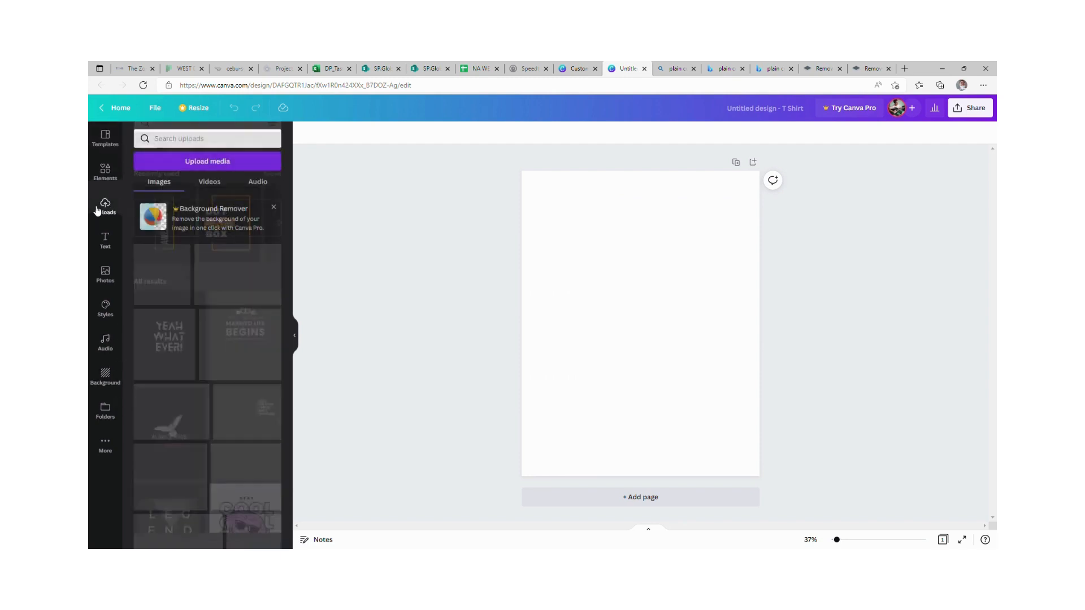
left_click(217, 165)
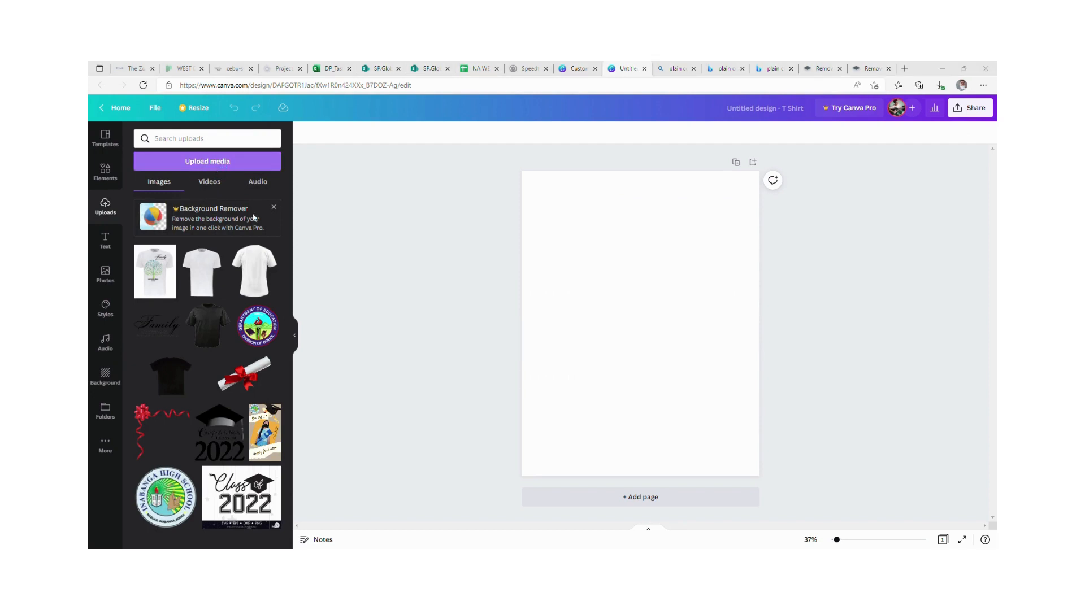
key("Escape")
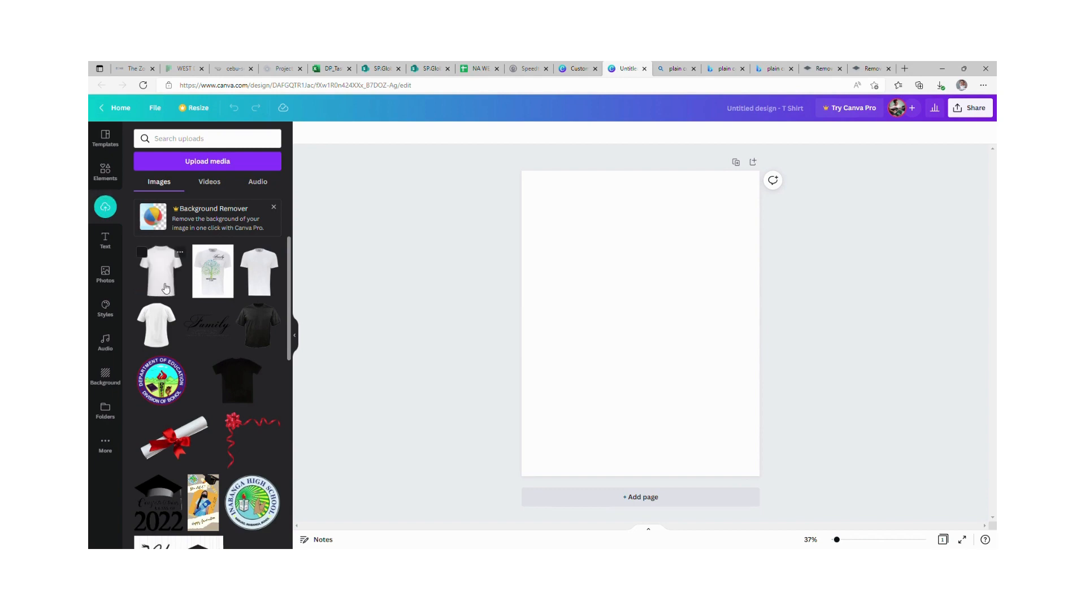
- Place the uploaded white T-shirt on the blank page and set it as the page background
left_click(161, 272)
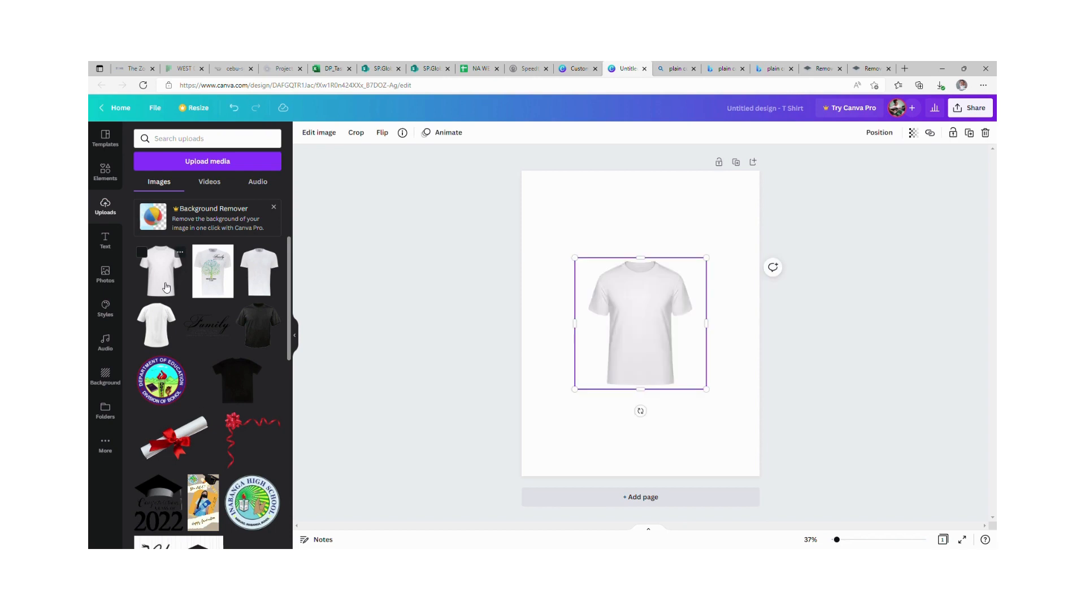
right_click(653, 335)
left_click(690, 478)
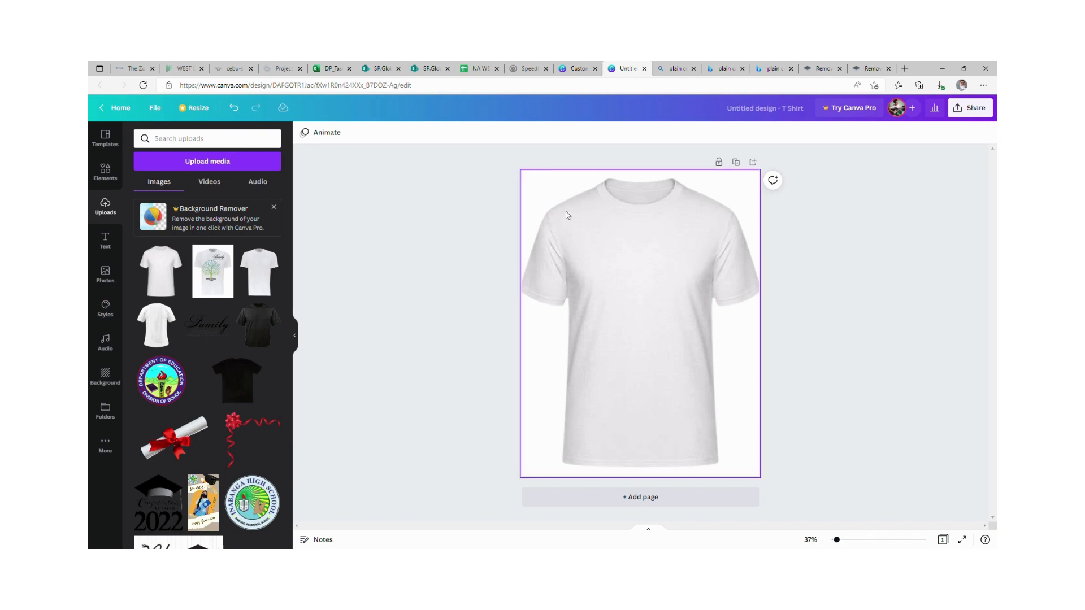
- Add the red heart and the white "love" arrow graphic from the recently used elements to the shirt
left_click(105, 171)
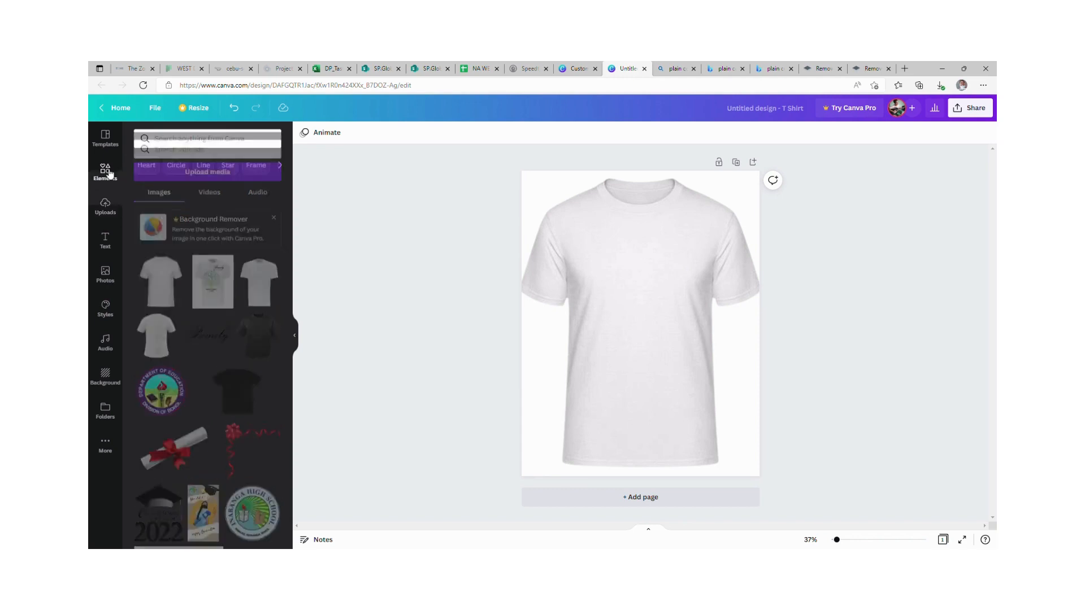
left_click(198, 142)
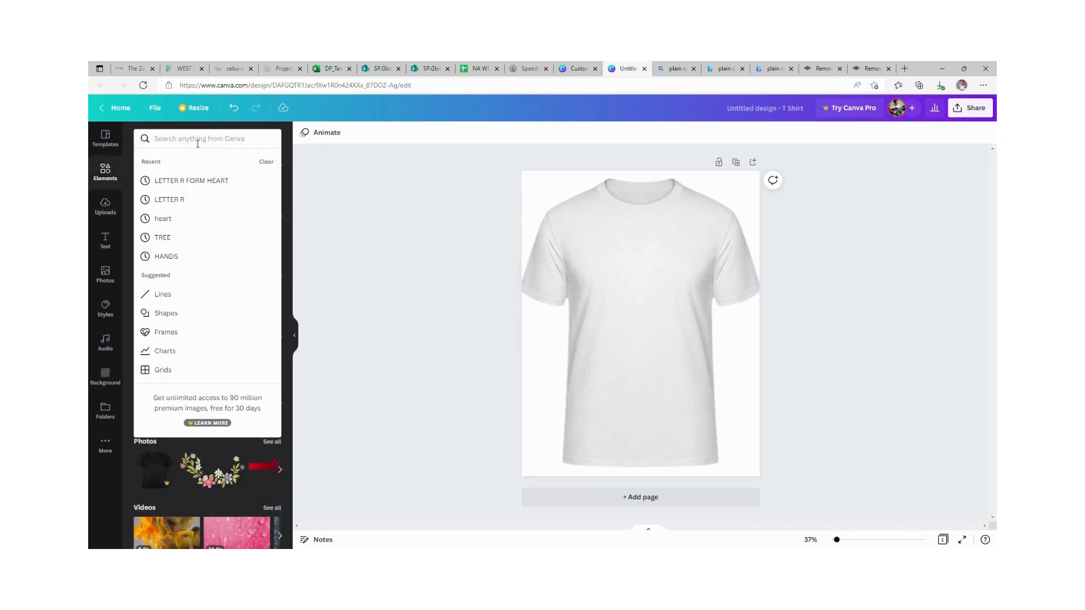
key("Escape")
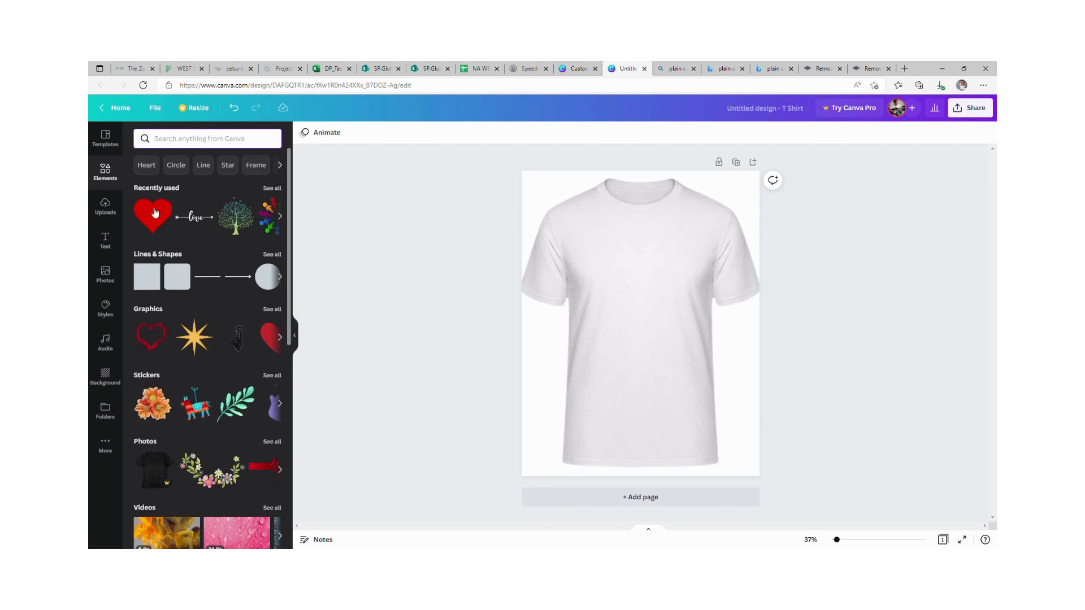
left_click(155, 213)
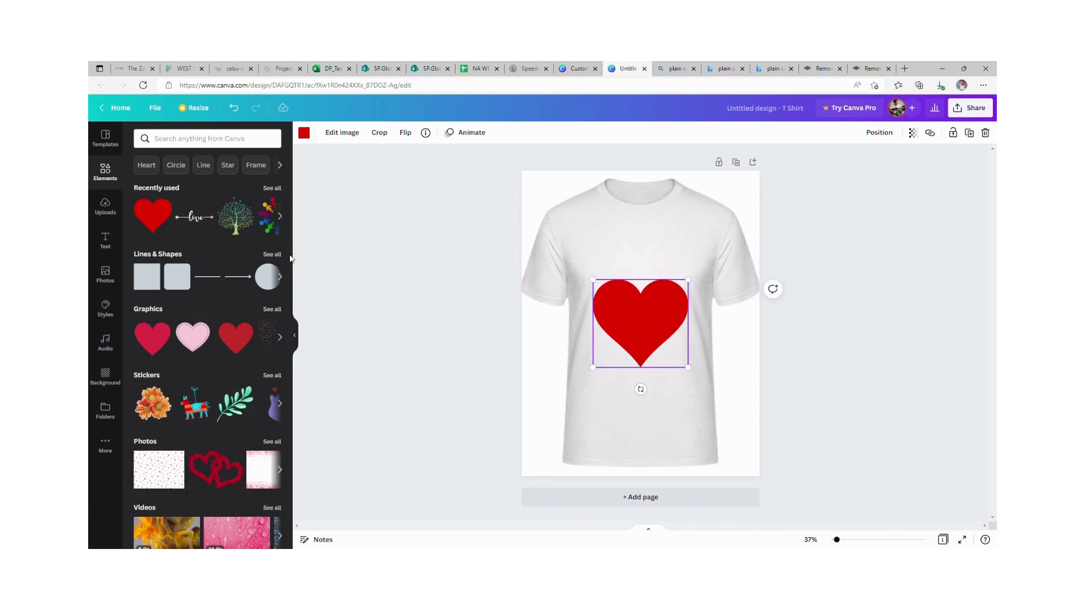
left_click(197, 225)
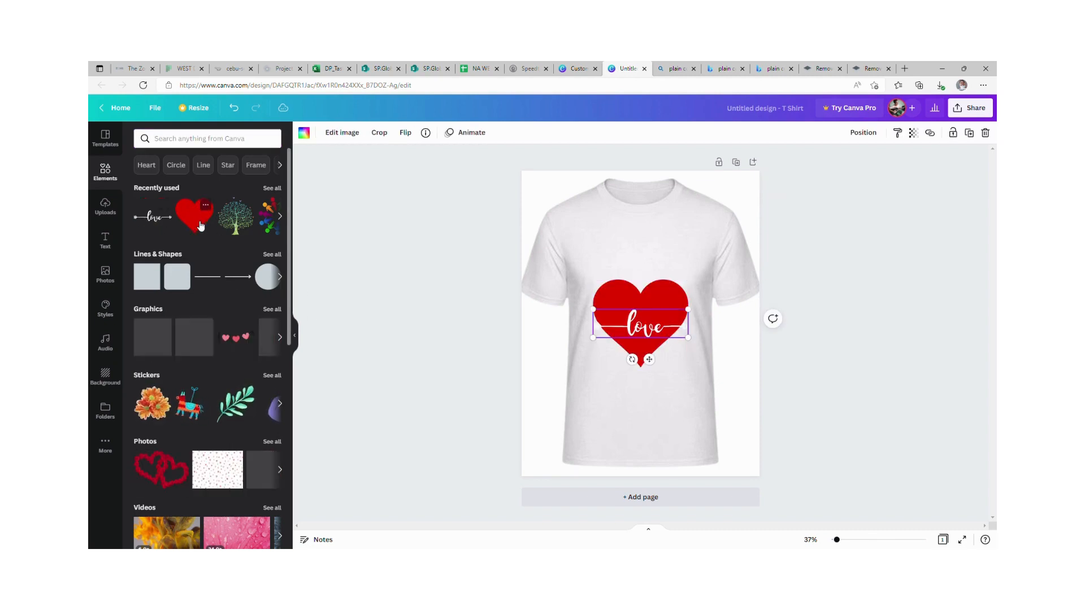
- Move the red heart to the upper chest beside the sleeve and shrink it to about 3.7 by 3.5
left_click_drag(656, 294, 670, 264)
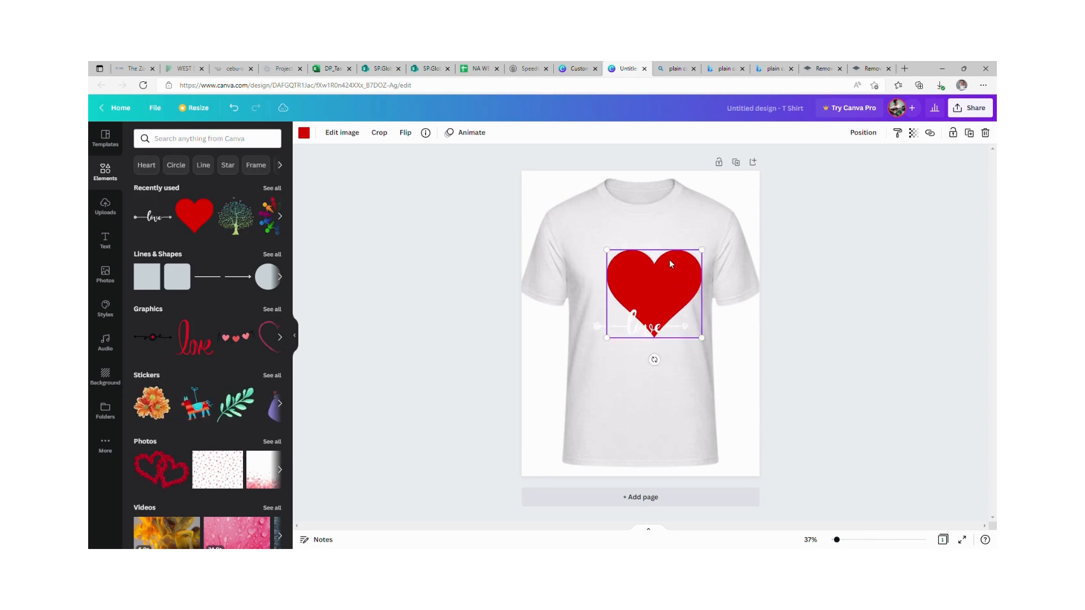
left_click(197, 140)
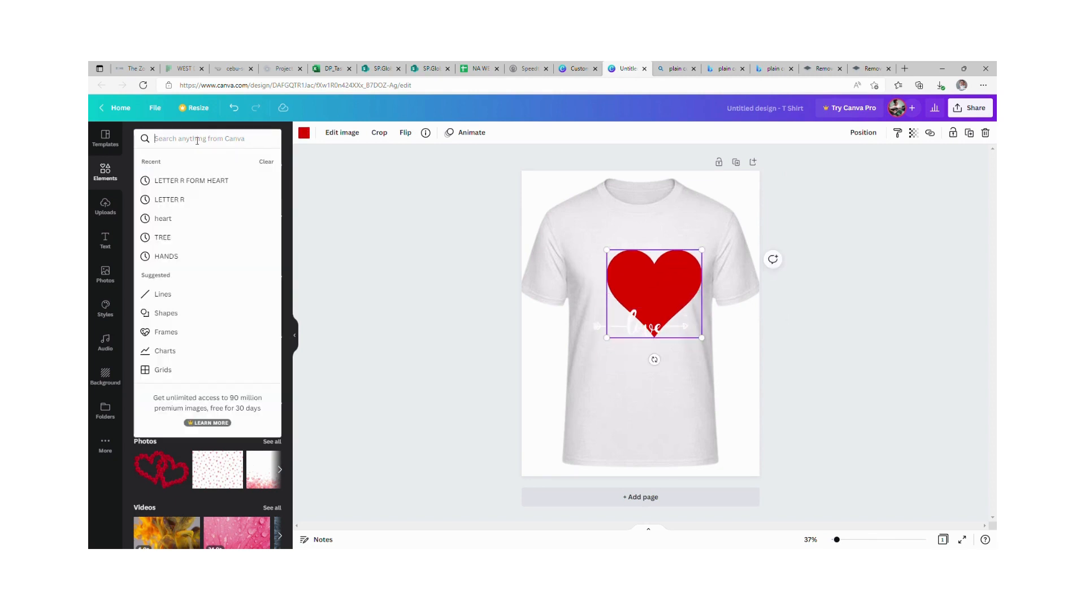
left_click_drag(649, 293, 662, 260)
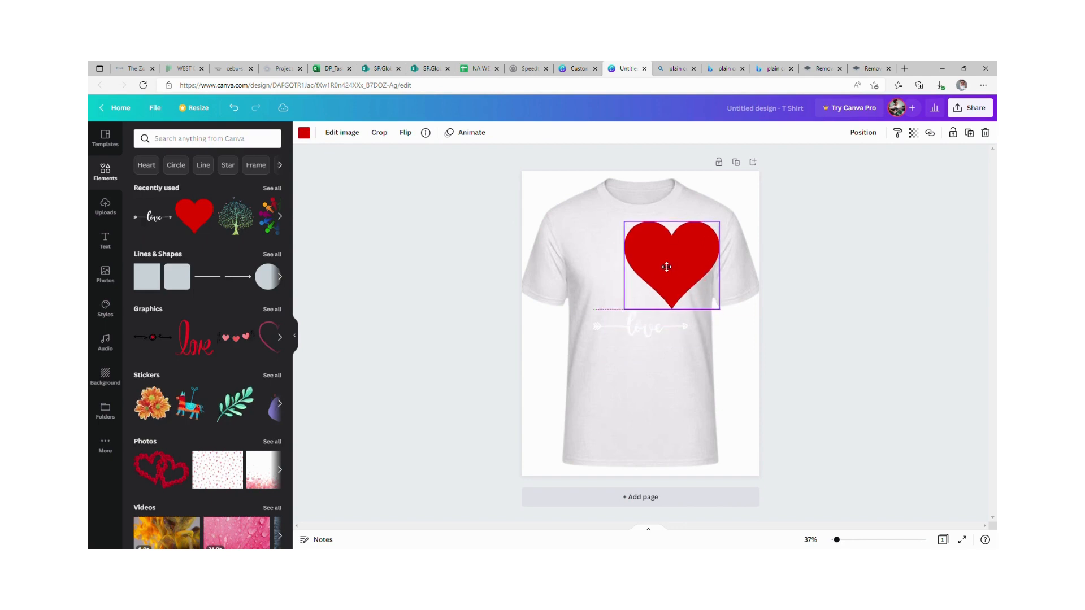
left_click_drag(624, 308, 655, 280)
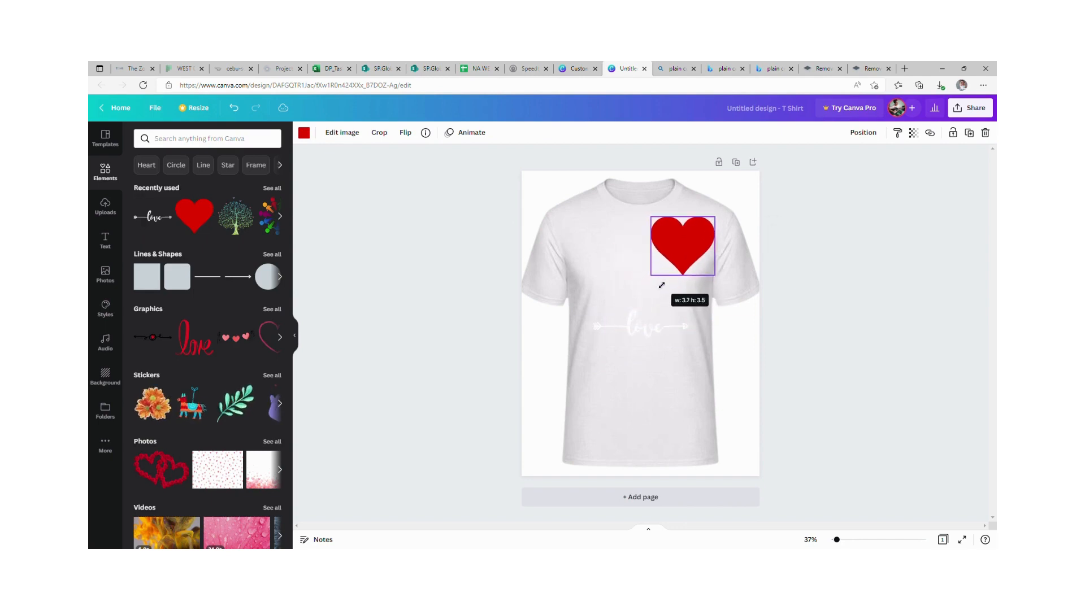
- Tilt the "love" arrow graphic diagonally so it points up at the heart, and nudge the heart into line with it
left_click(646, 333)
left_click_drag(646, 333, 685, 341)
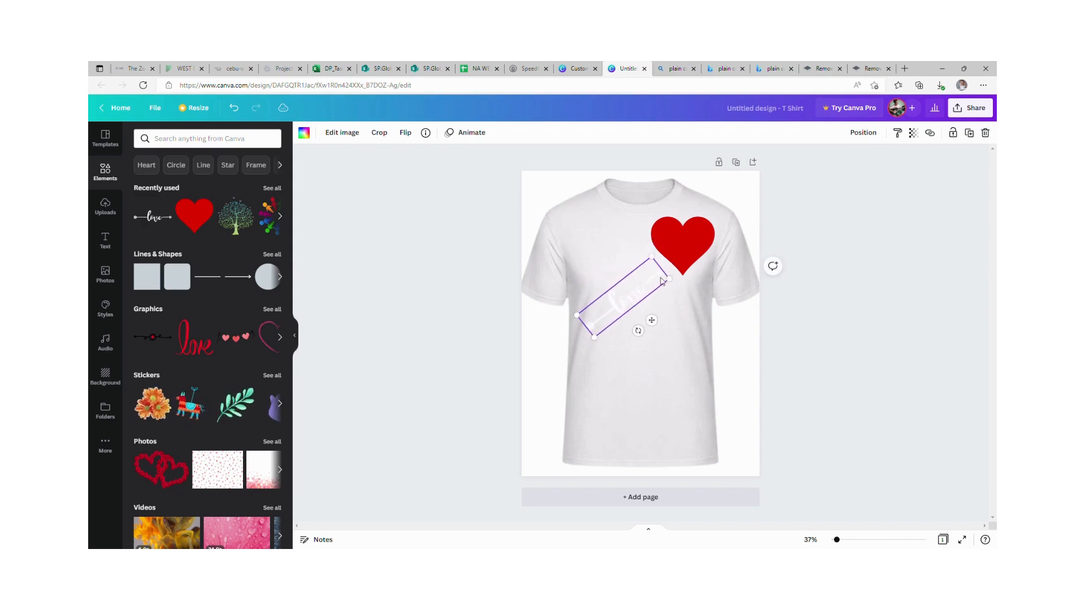
left_click(680, 243)
- Recolor the white "love" arrow graphic with the same red document color as the heart
left_click(611, 316)
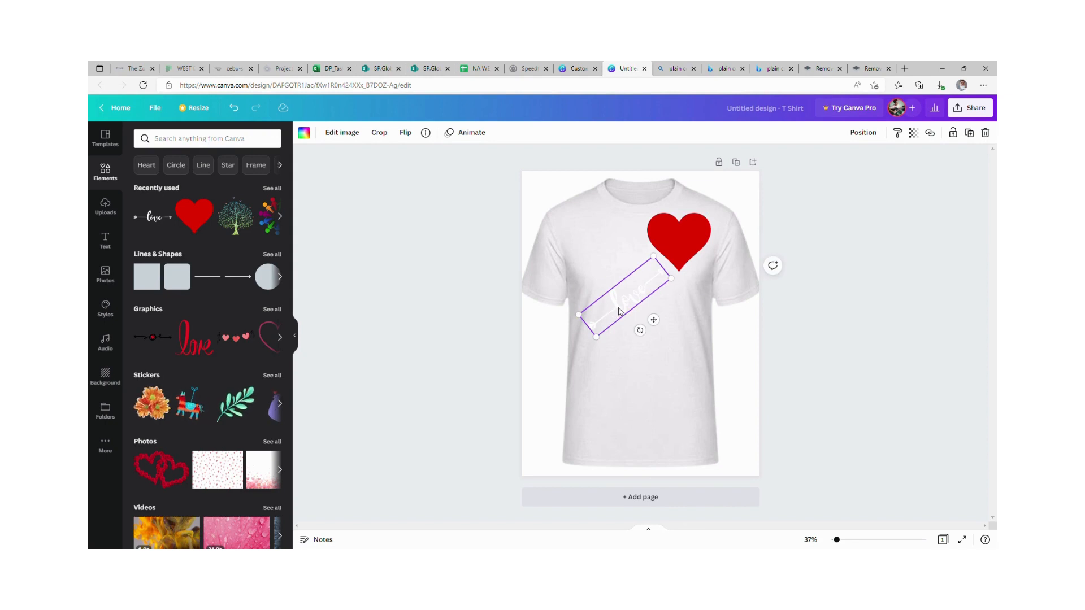
left_click(304, 133)
double_click(619, 303)
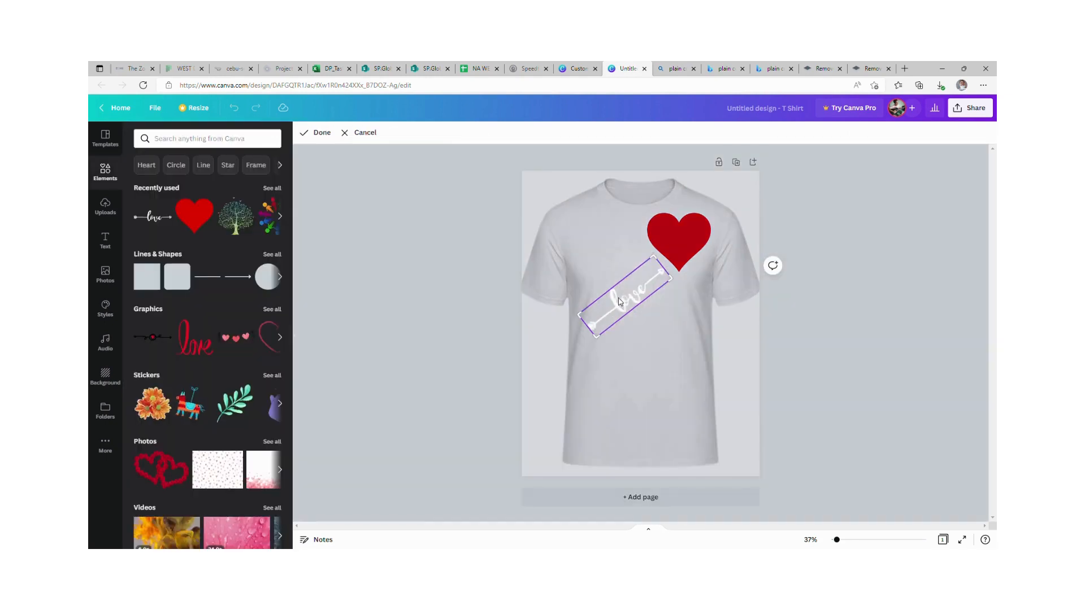
left_click(317, 133)
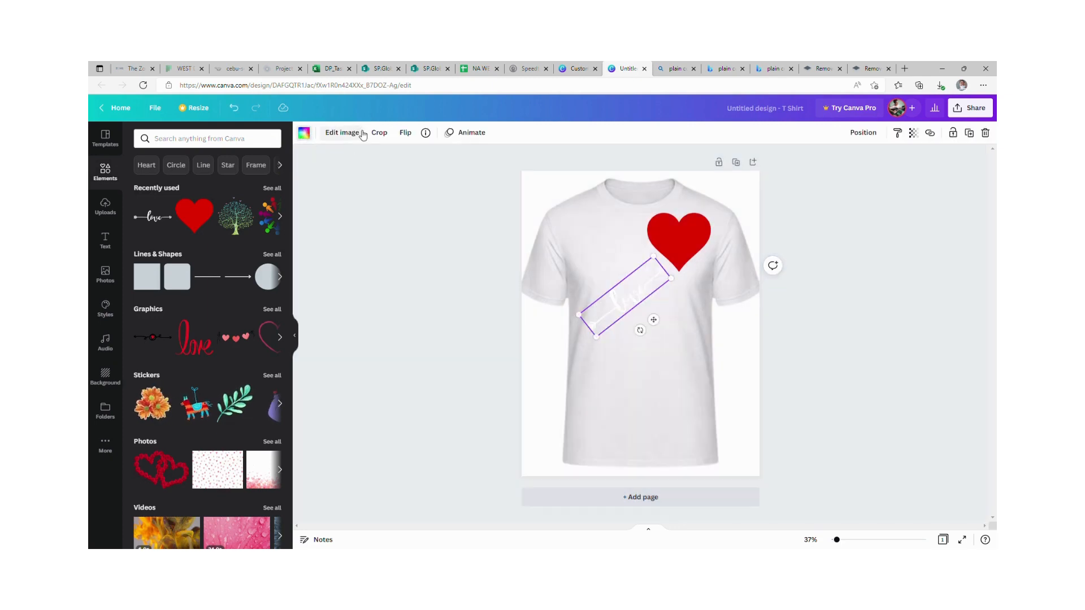
left_click(305, 134)
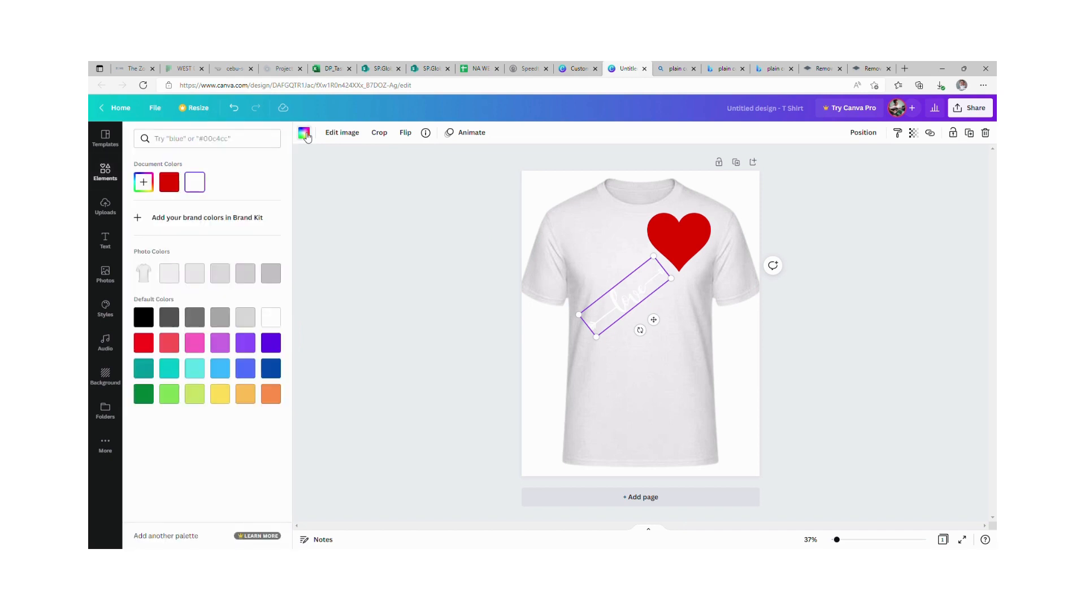
left_click(173, 185)
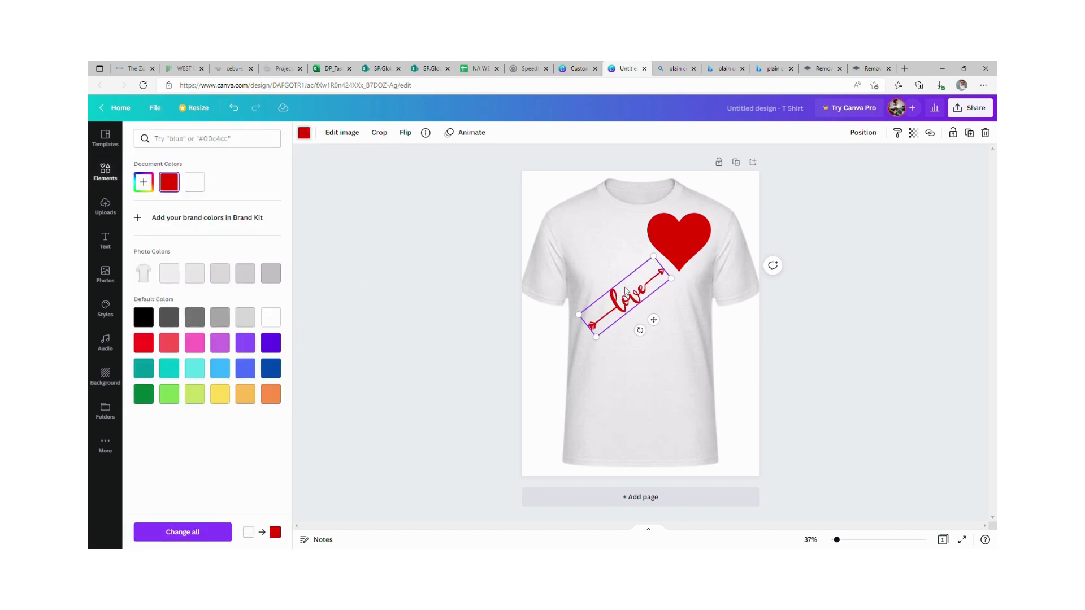
- Adjust the heart's position slightly, raise the "love" arrow closer to it and rotate the arrow to a steeper angle
left_click(681, 255)
left_click(631, 300)
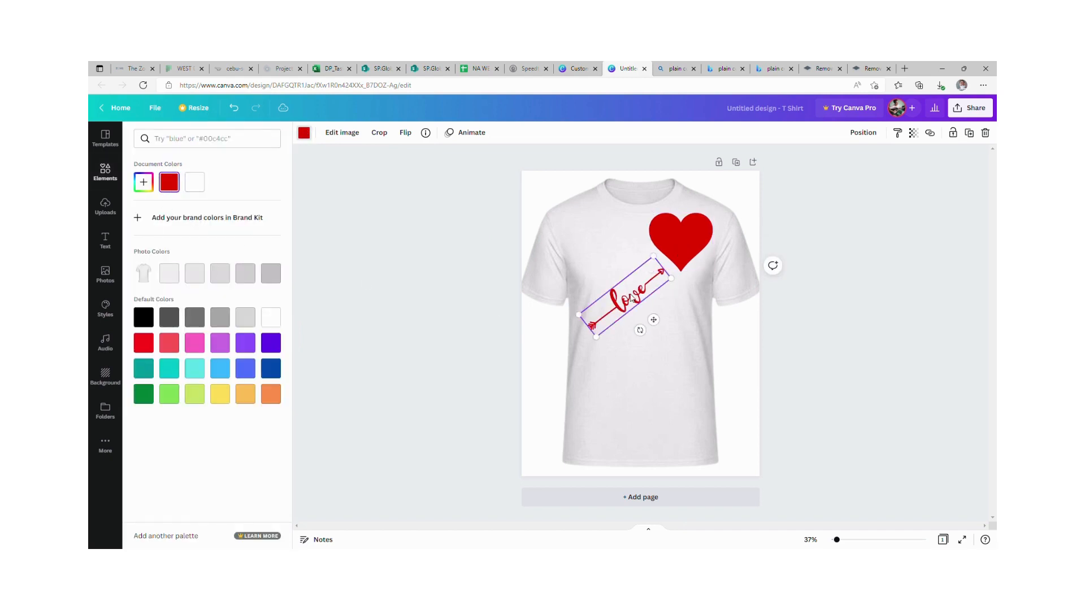
left_click_drag(632, 297, 632, 291)
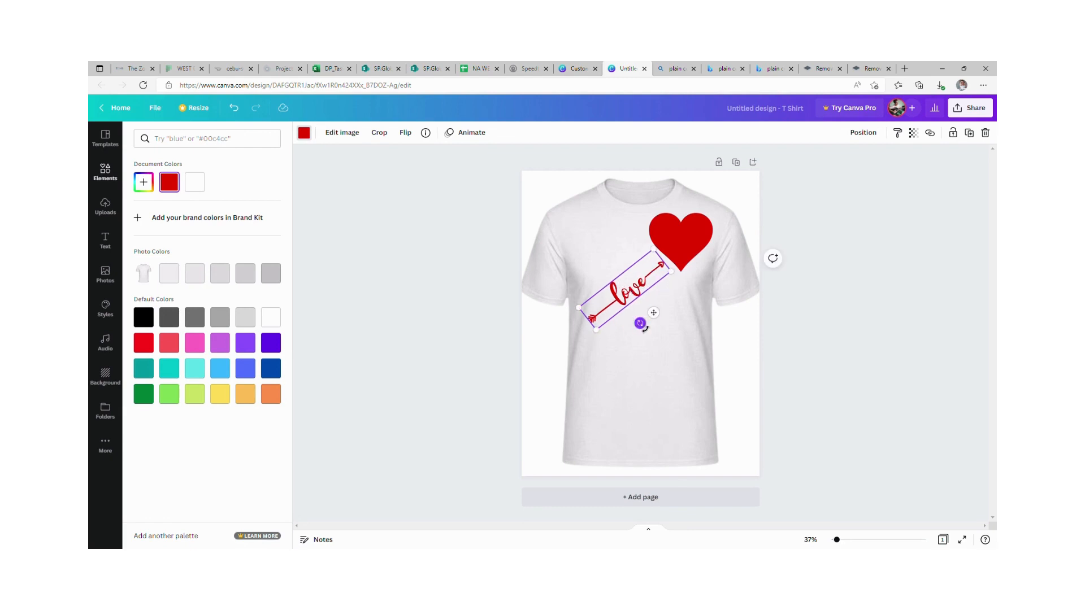
left_click_drag(640, 323, 672, 328)
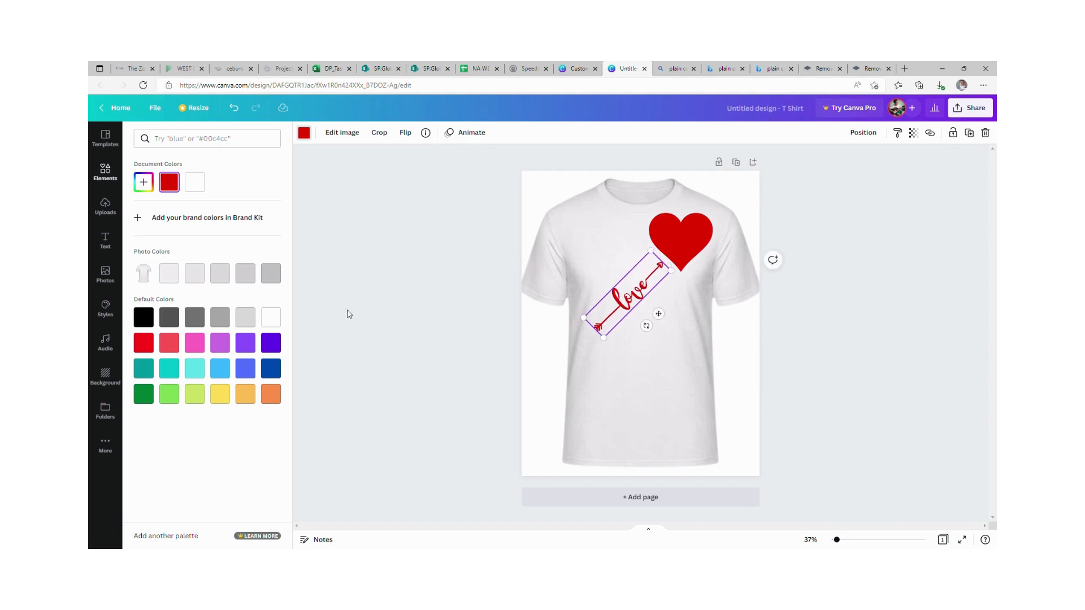
key("Escape")
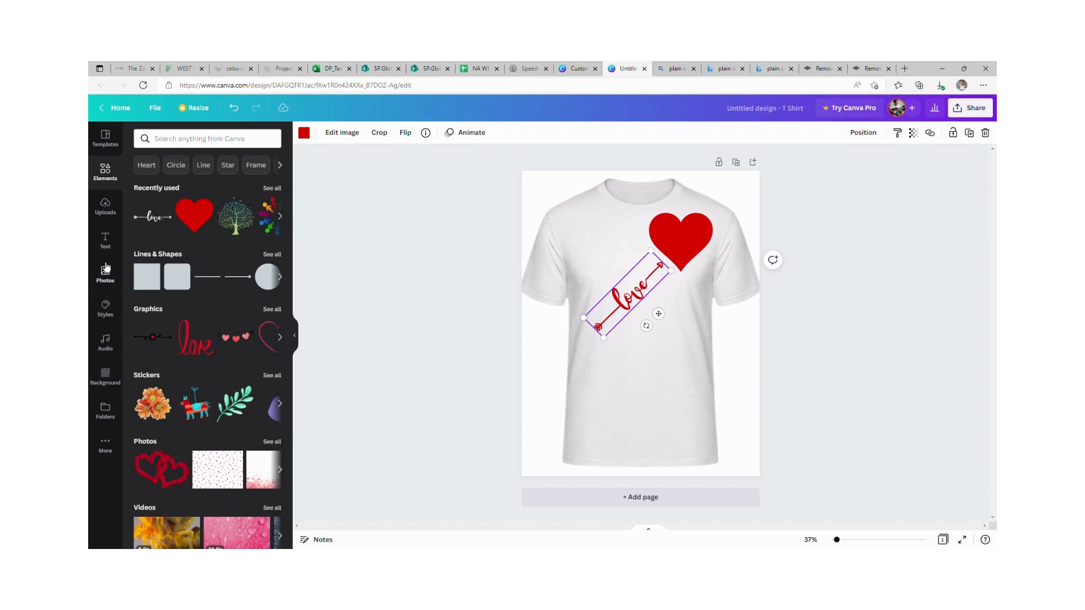
- Add a subheading below the arrow graphic and replace its placeholder with "my heart belongs to her"
left_click(103, 242)
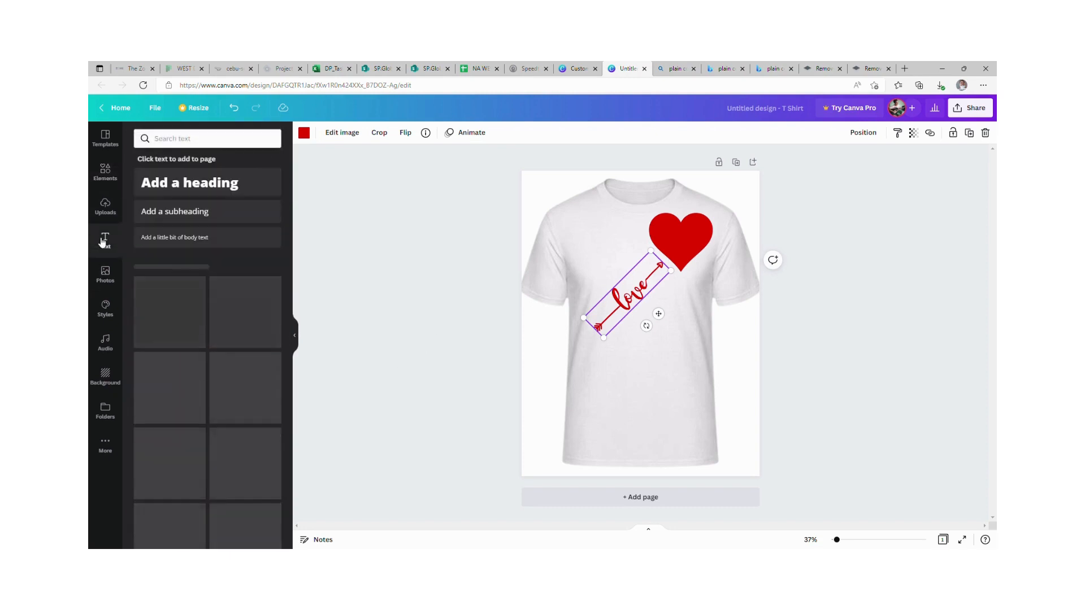
left_click(211, 211)
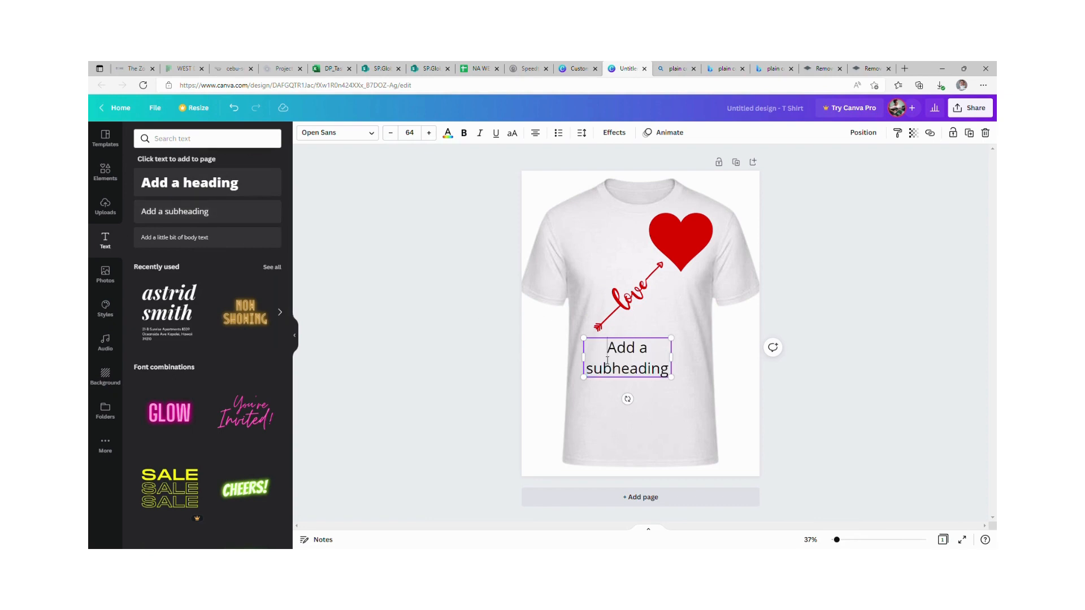
left_click_drag(607, 360, 670, 377)
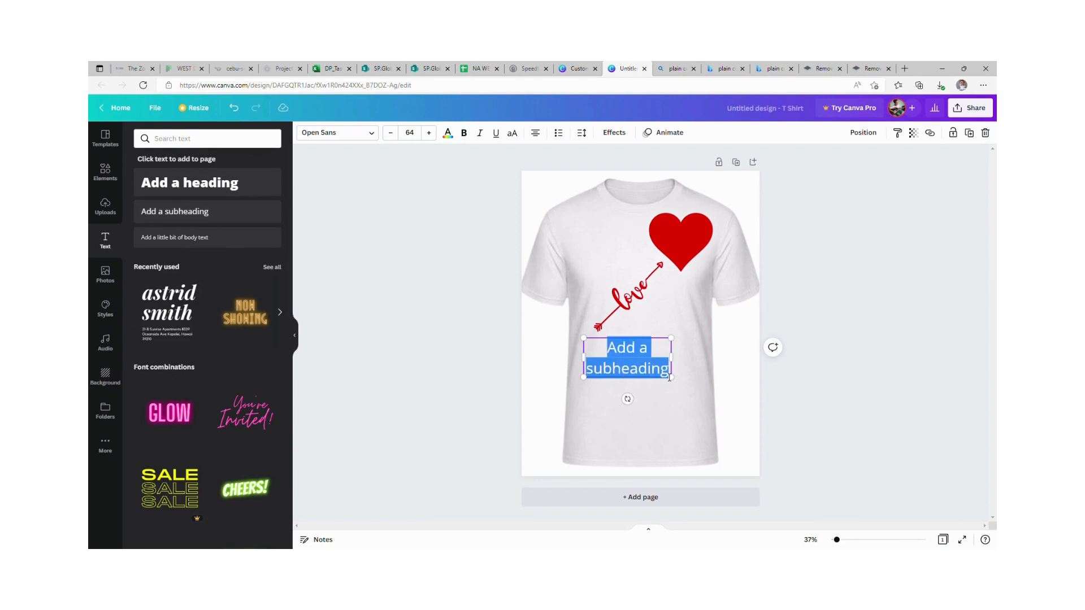
key("BackSpace")
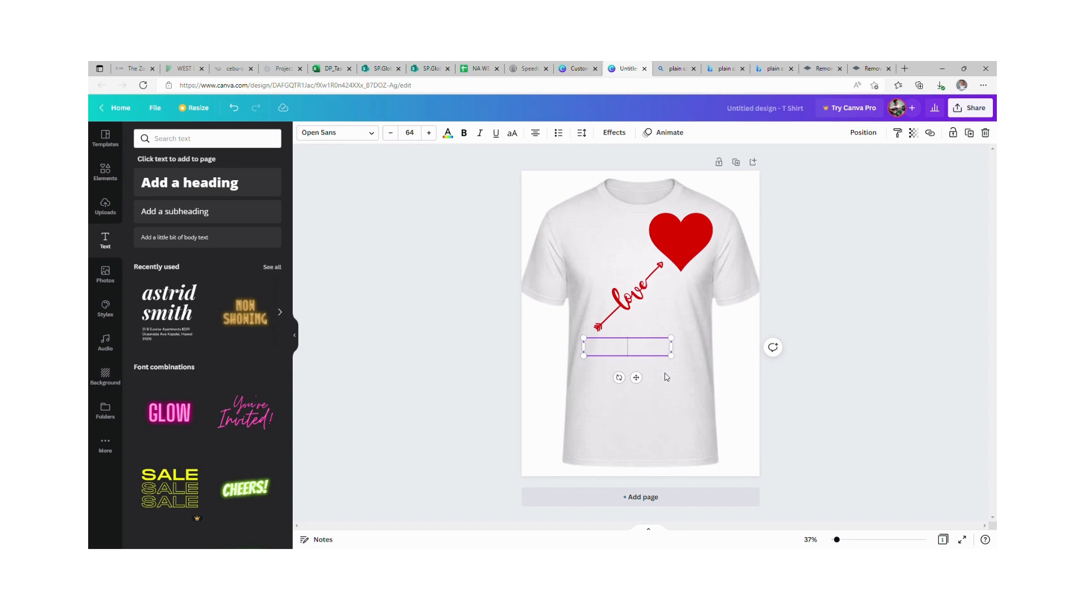
type("my heart belo")
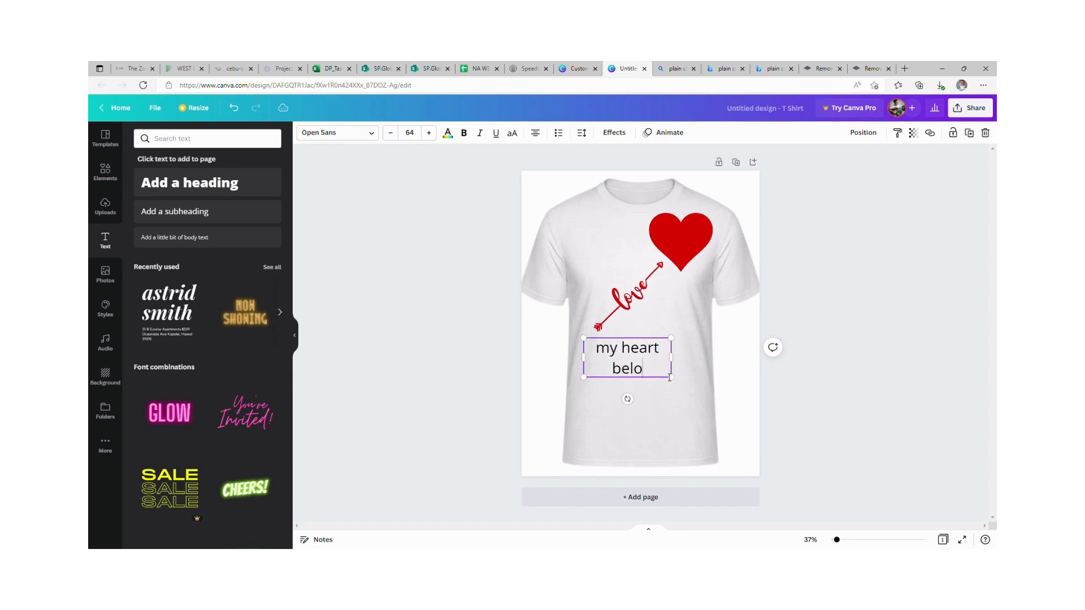
type("ngs to her")
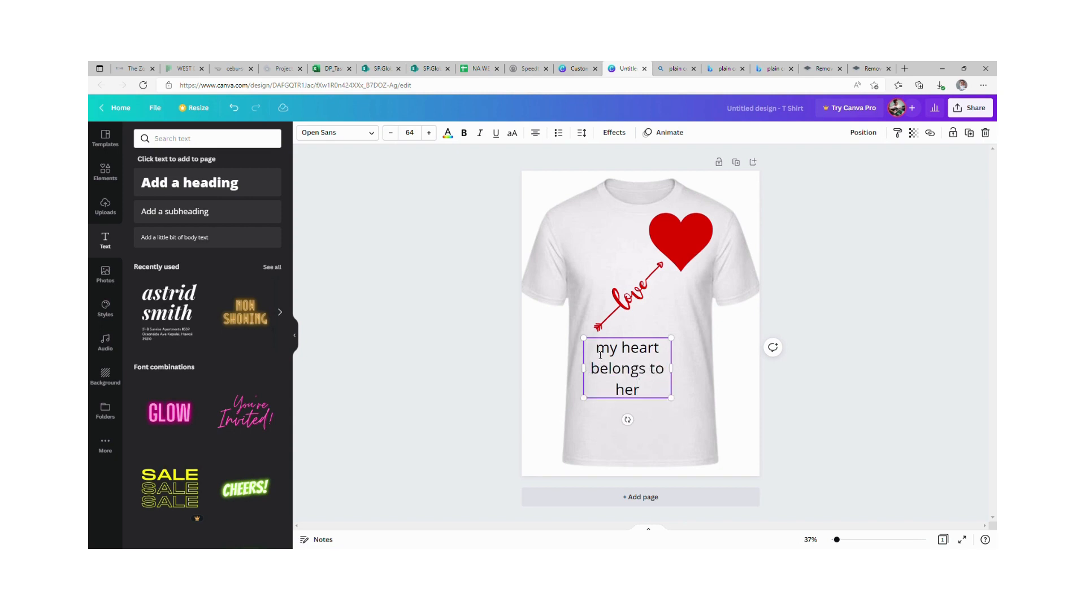
- Replace the subheading's wording with "MY LOVE BELONGS TO HER" in capitals
left_click_drag(600, 354, 646, 387)
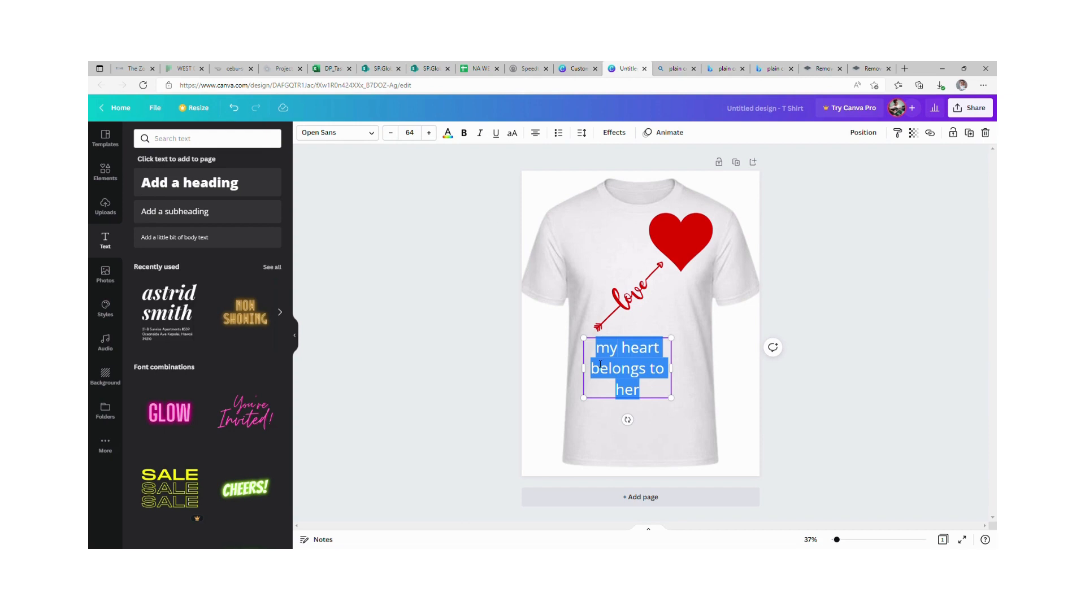
key("BackSpace")
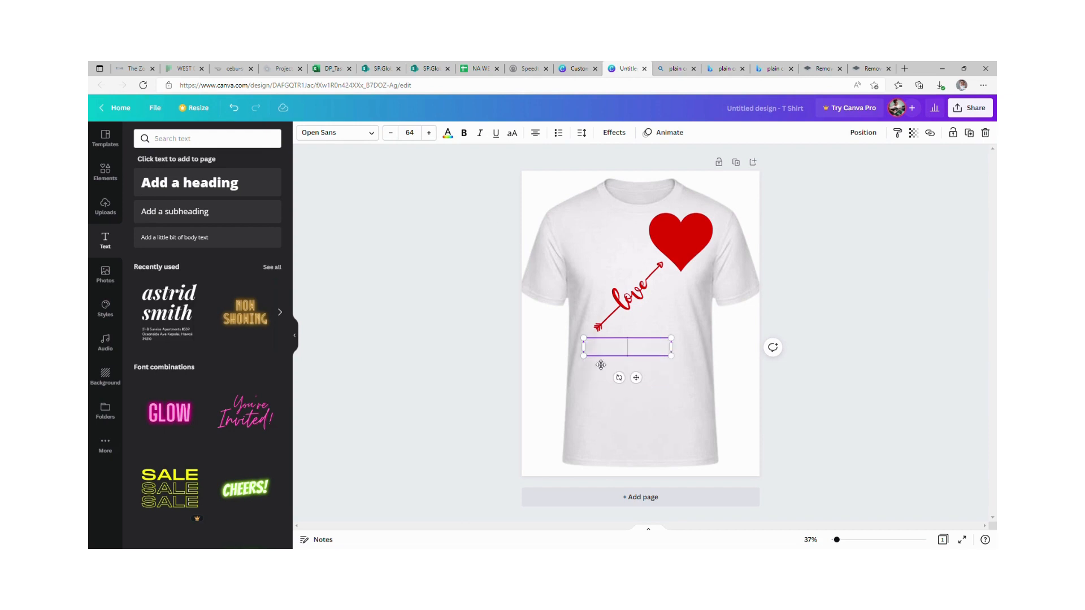
type("MY LOVE BELO")
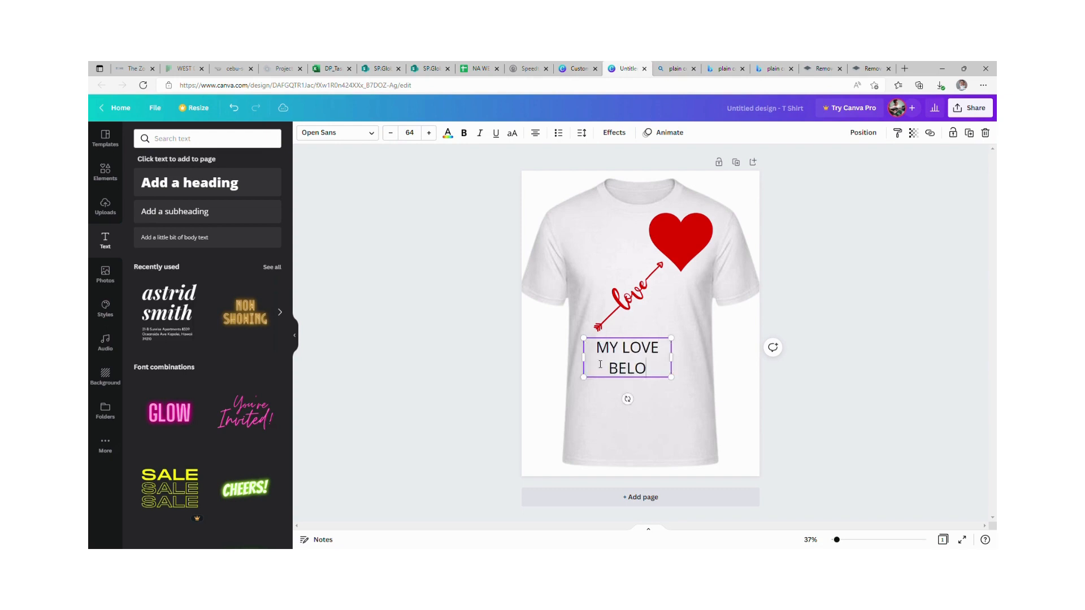
type("NGS TO HER")
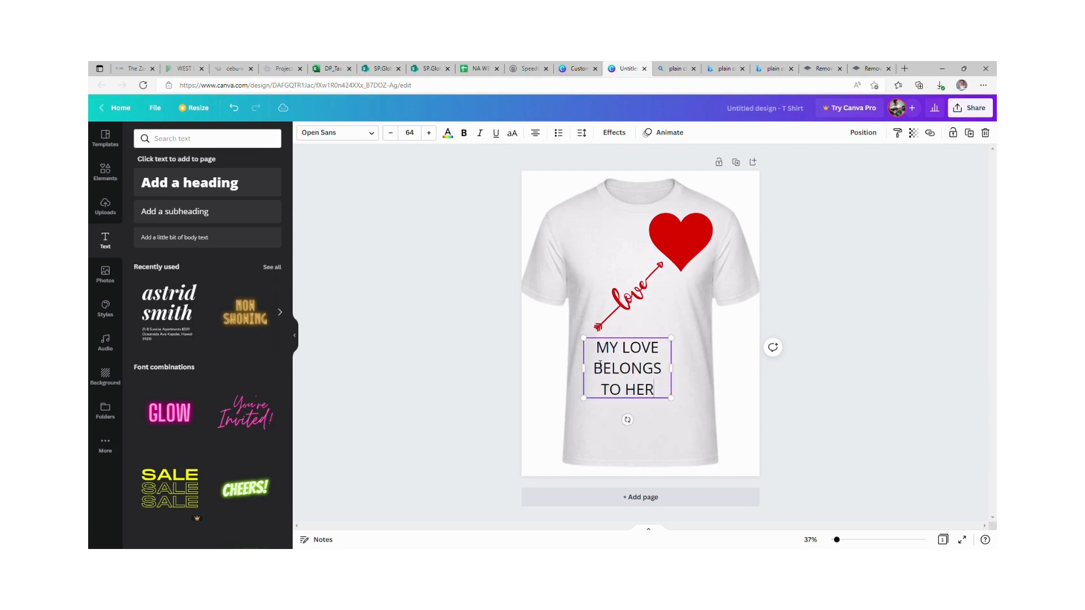
- Change the font of the whole "MY LOVE BELONGS TO HER" text to Antio
left_click_drag(664, 391, 605, 361)
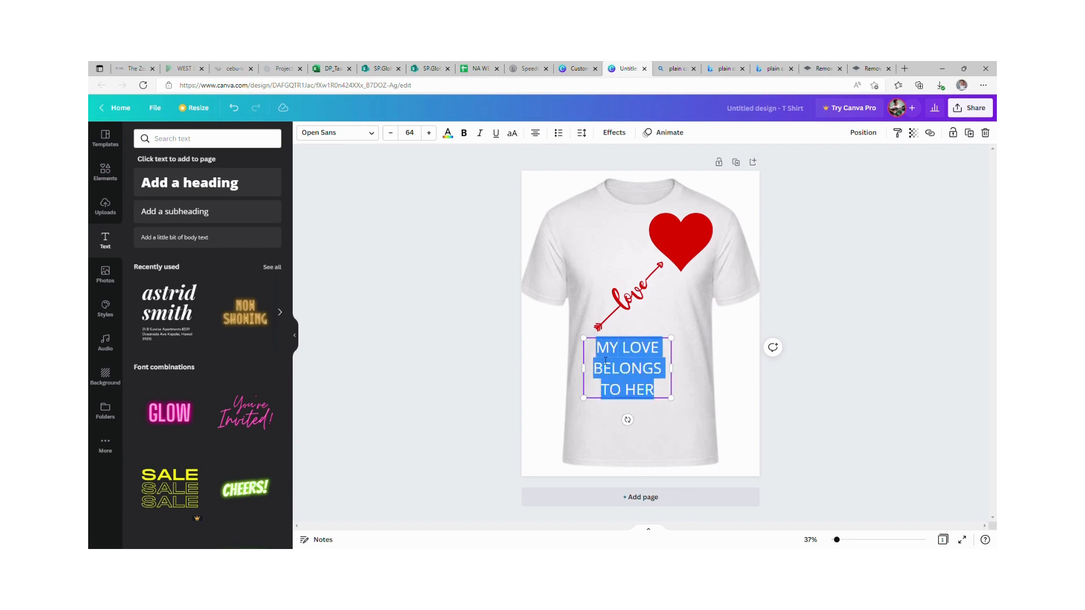
left_click(371, 134)
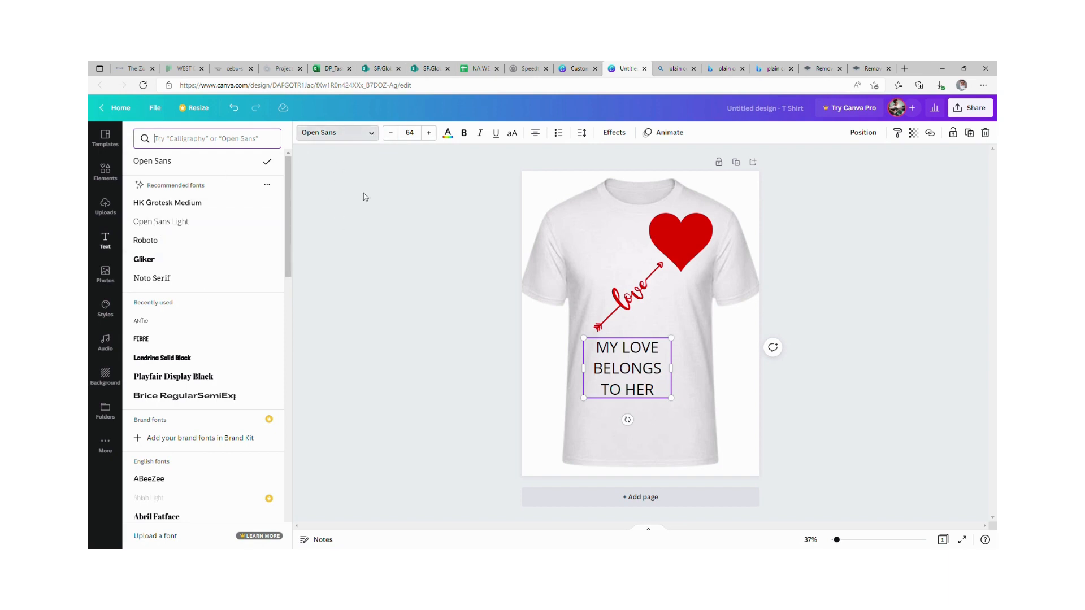
left_click(153, 326)
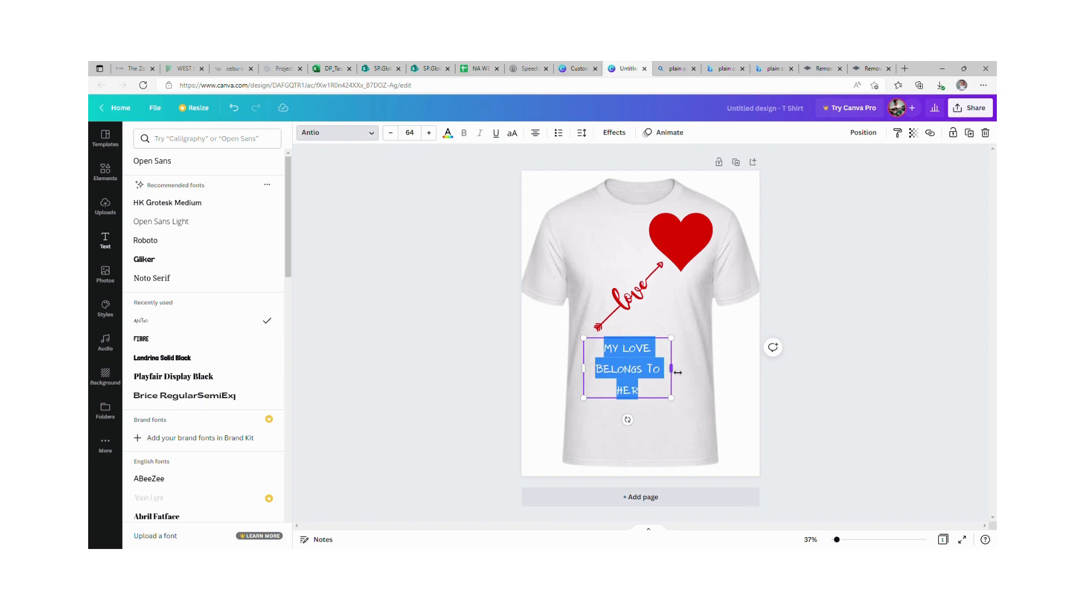
- Widen the text box so the slogan fits on one line, and tilt it diagonally below the "love" arrow
left_click_drag(672, 368, 729, 371)
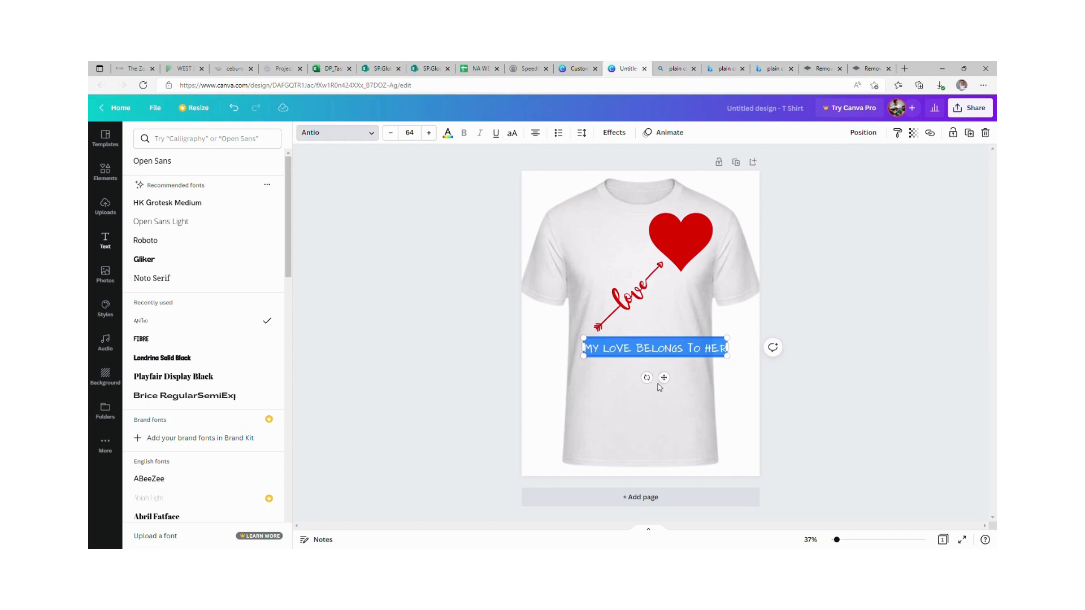
left_click_drag(647, 377, 713, 399)
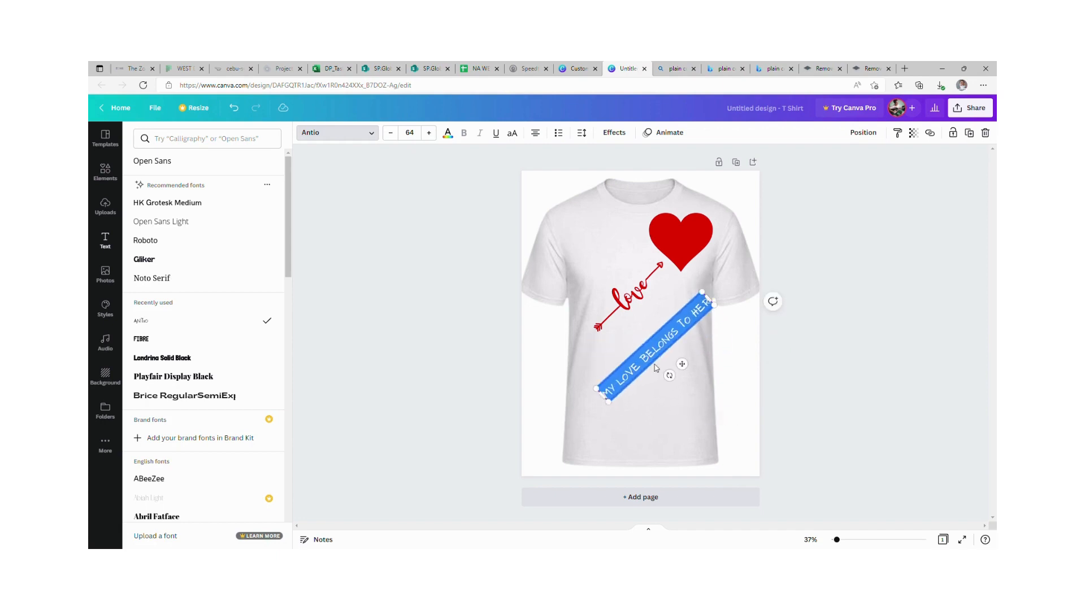
left_click_drag(684, 363, 660, 362)
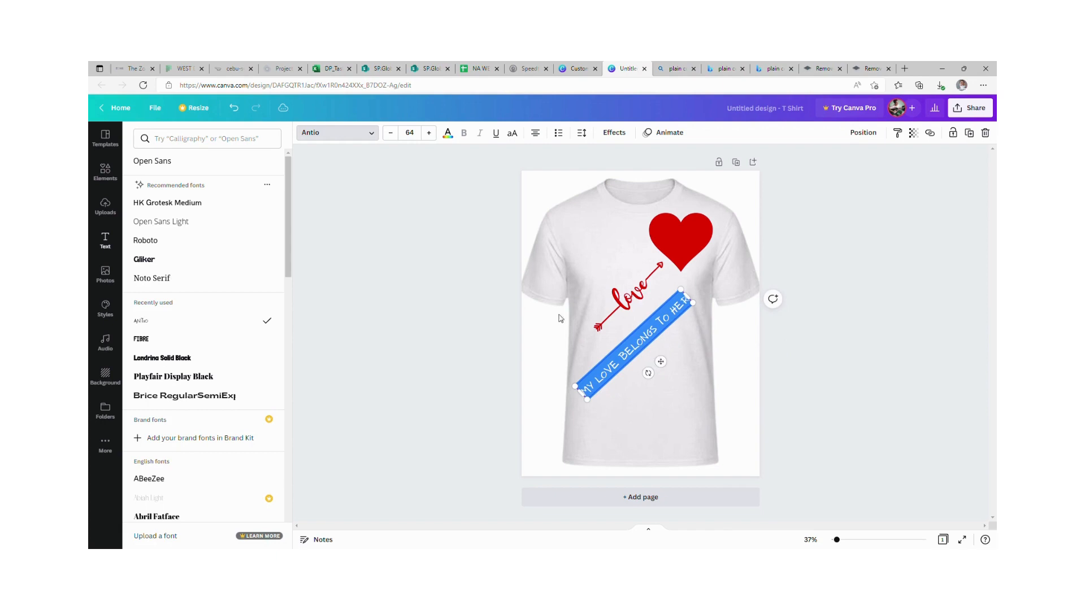
- Apply the Splice effect to the slogan text and move it closer to the heart and "love" arrow
left_click(616, 132)
left_click(209, 259)
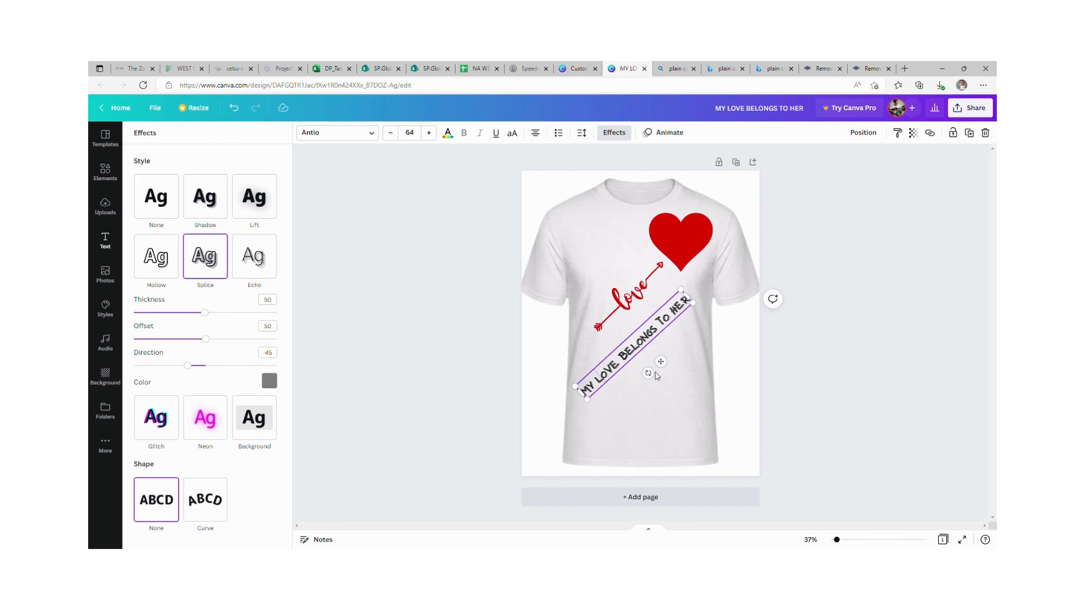
left_click_drag(660, 360, 665, 347)
left_click(657, 398)
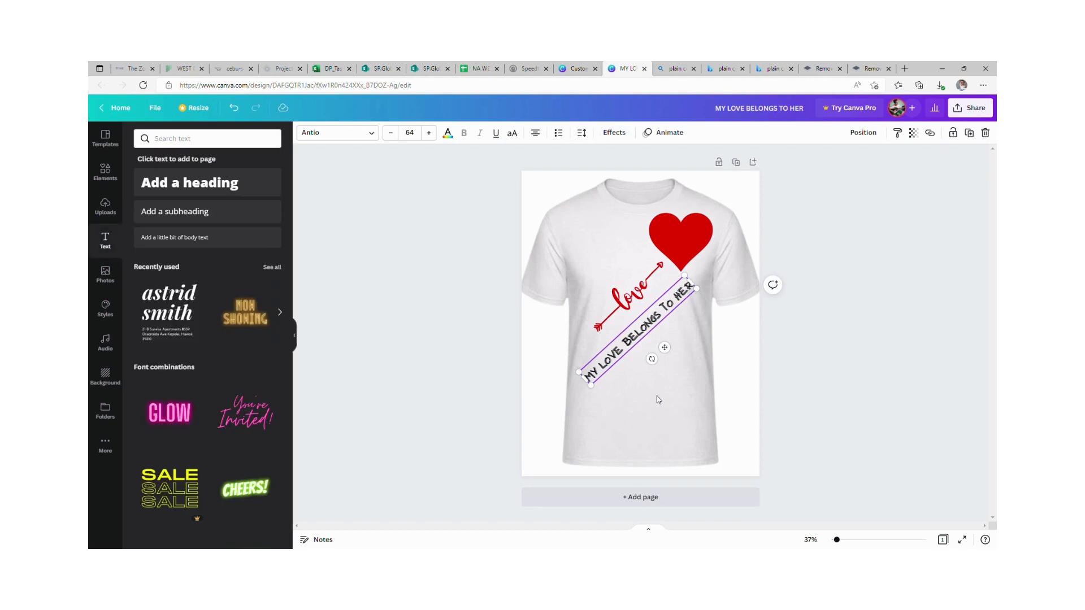
left_click(659, 394)
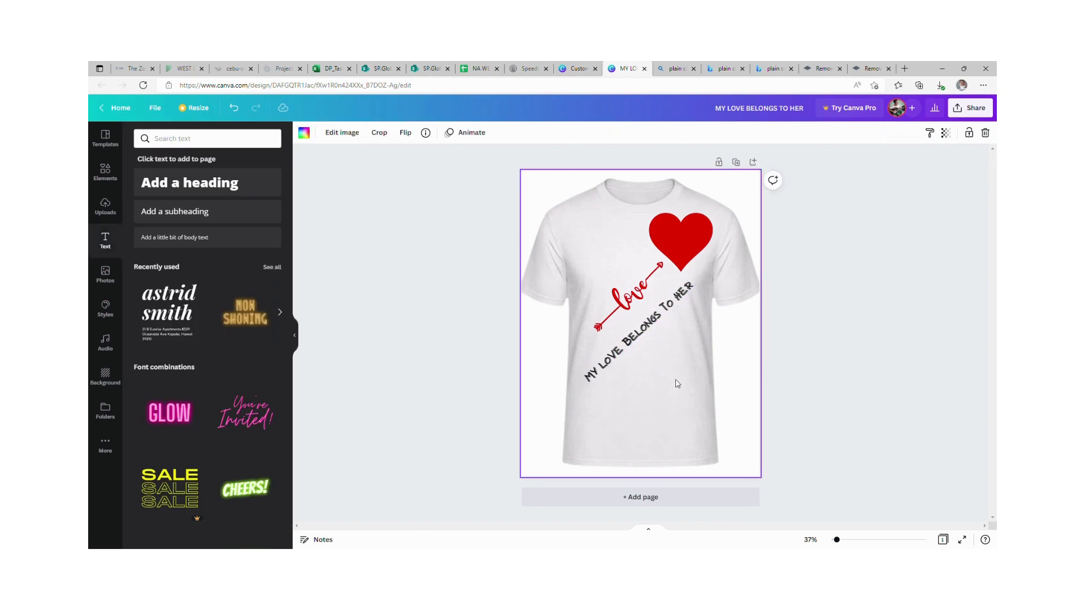
- Duplicate the finished T-shirt page as page 2 and compare the two pages
left_click(736, 164)
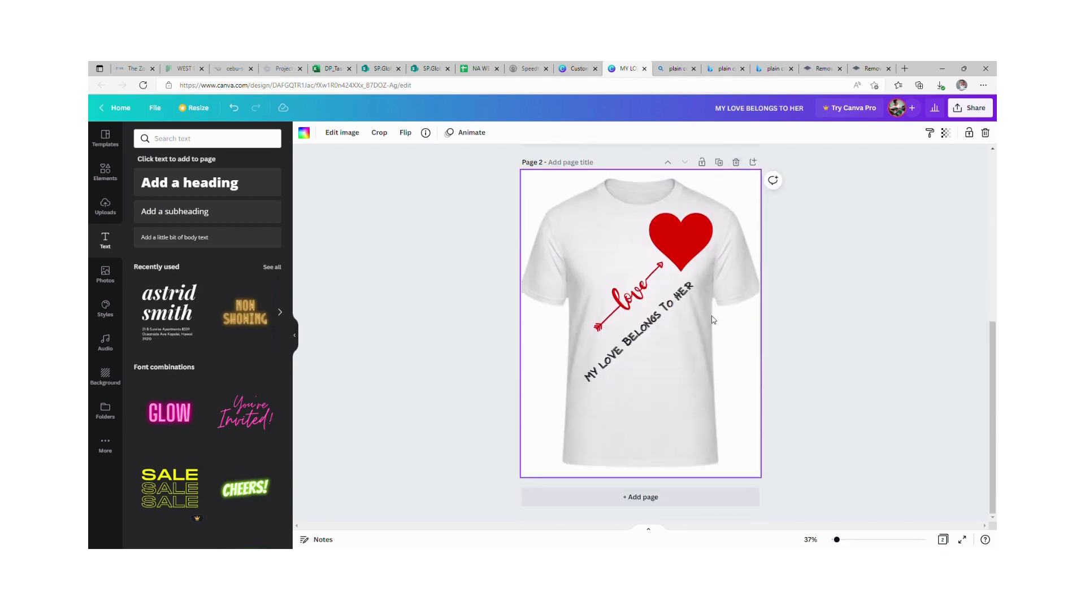
double_click(678, 332)
scroll(680, 332, "up", 3)
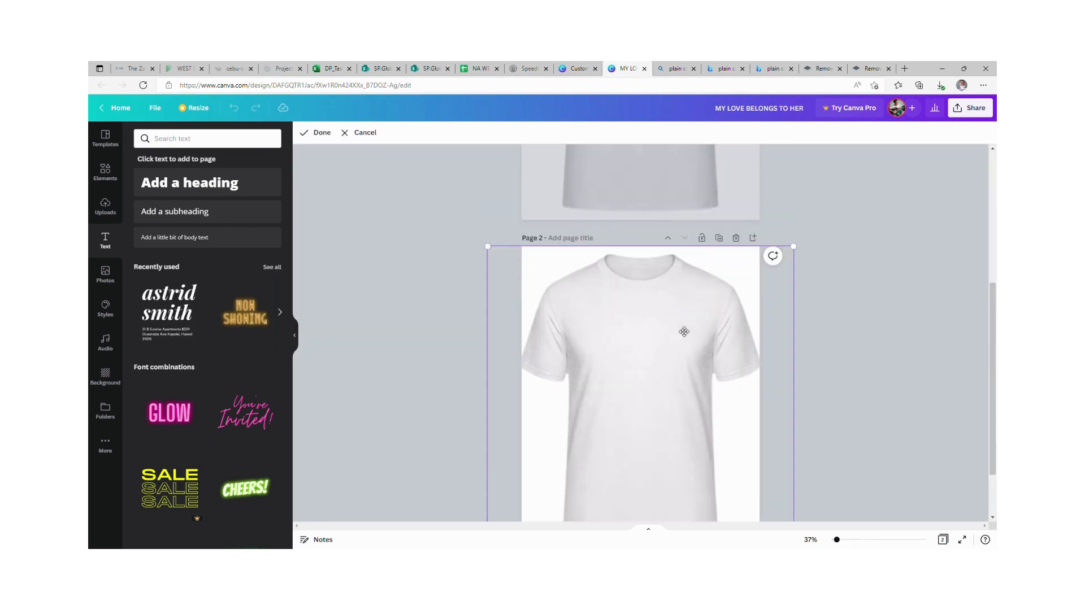
scroll(684, 327, "up", 3)
scroll(685, 317, "down", 1)
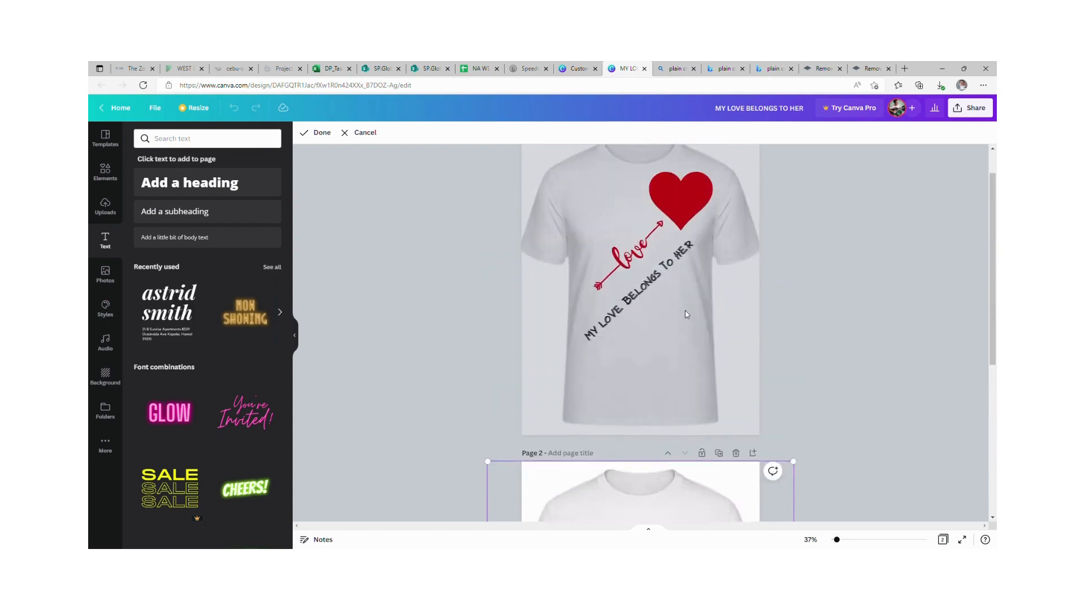
scroll(686, 313, "up", 1)
scroll(690, 325, "down", 5)
scroll(694, 336, "down", 2)
left_click(673, 298)
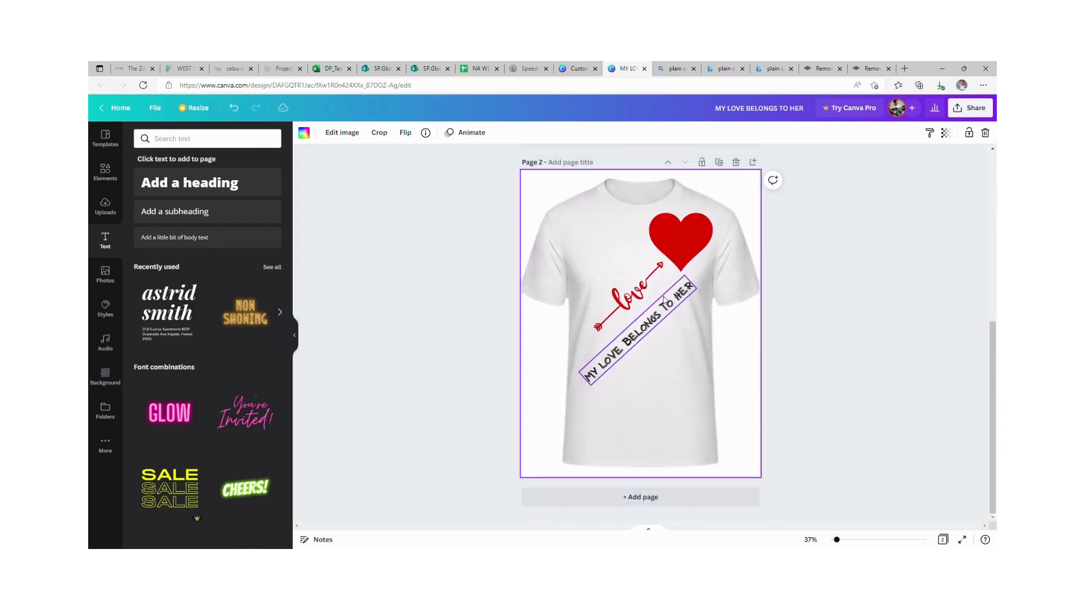
- Replace the last word of the diagonal slogan on page 2 with "HIM"
left_click(681, 293)
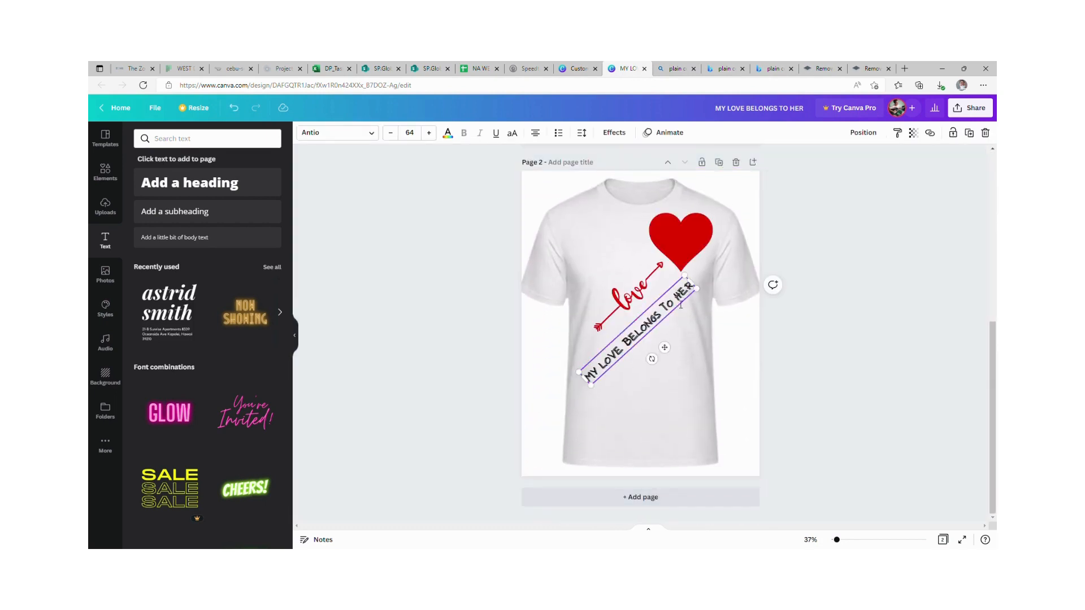
double_click(684, 302)
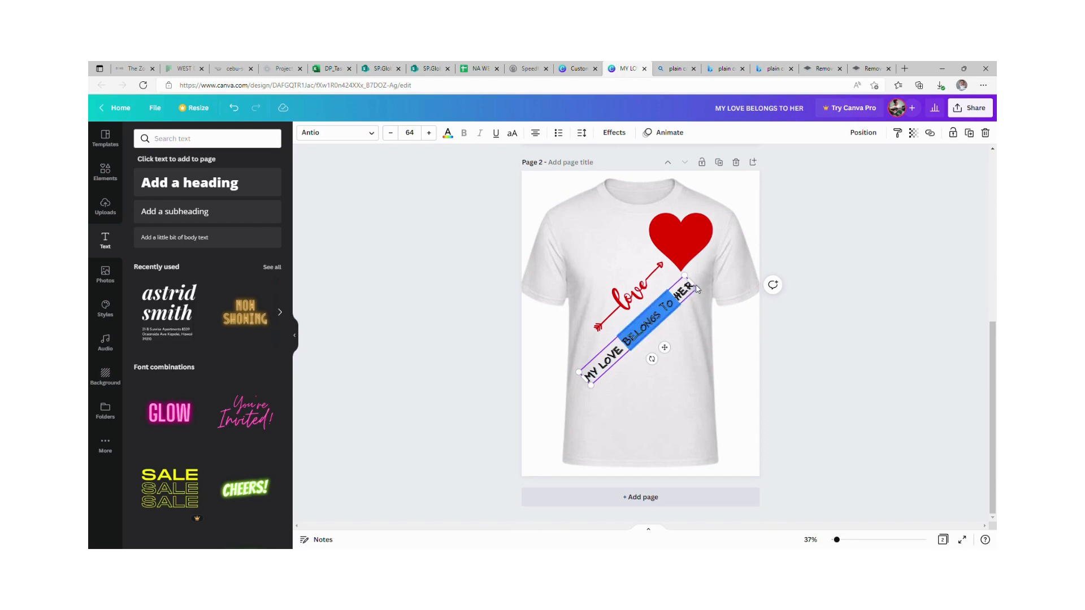
type("HIM")
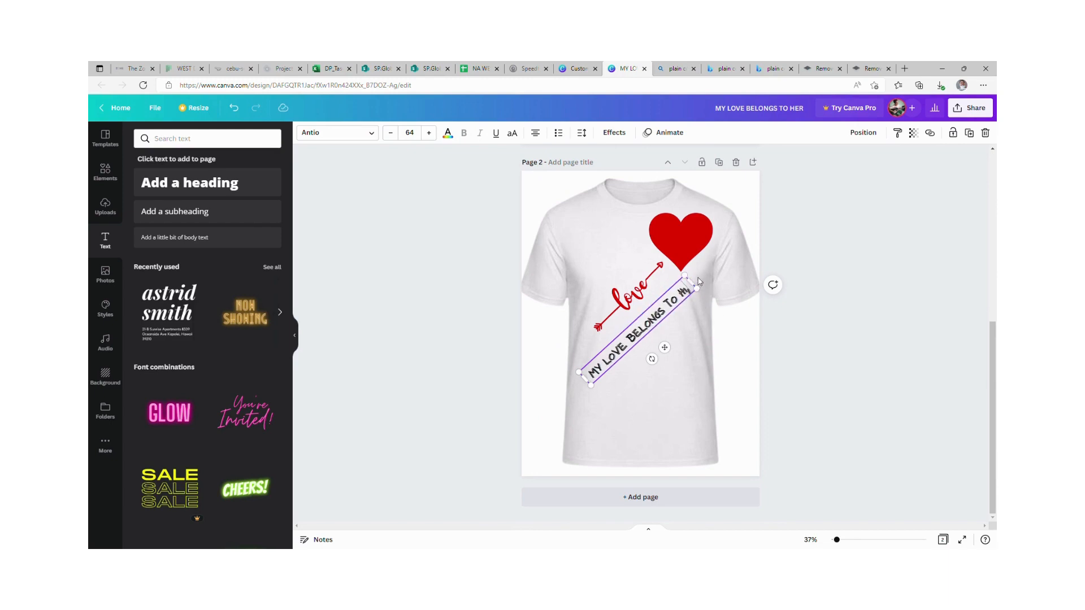
- Lengthen the page 2 slogan's text box slightly and move it a little lower, centred horizontally on the page
left_click_drag(697, 287, 716, 277)
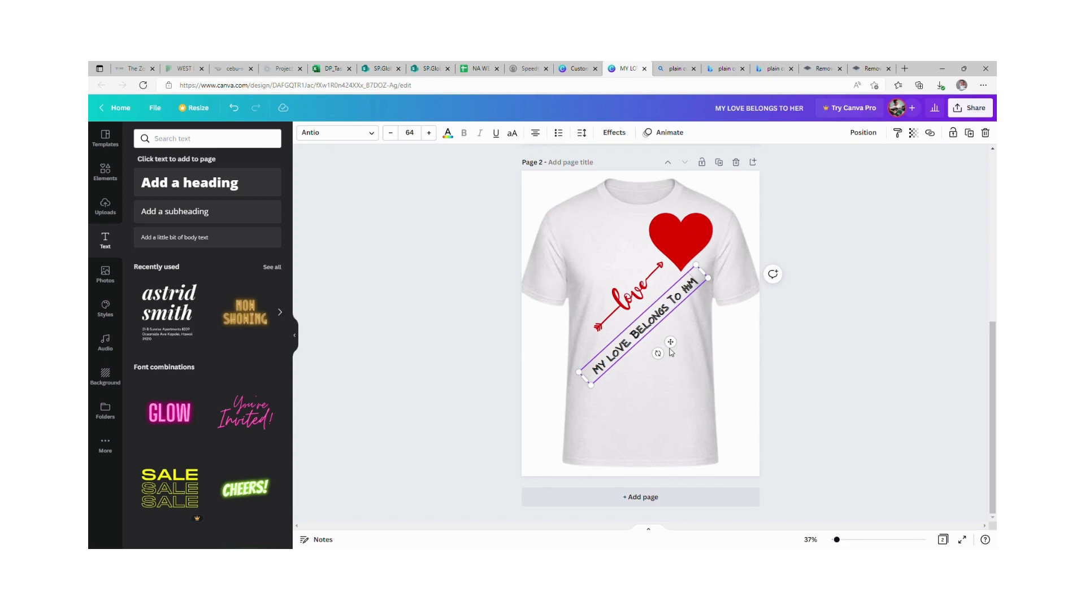
left_click_drag(670, 342, 669, 353)
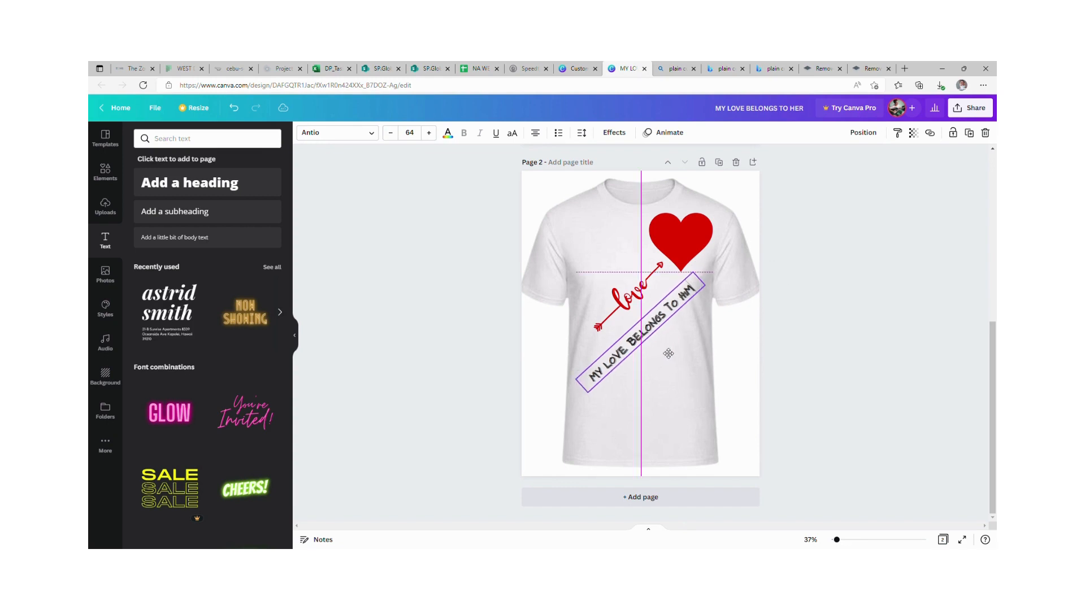
left_click(646, 407)
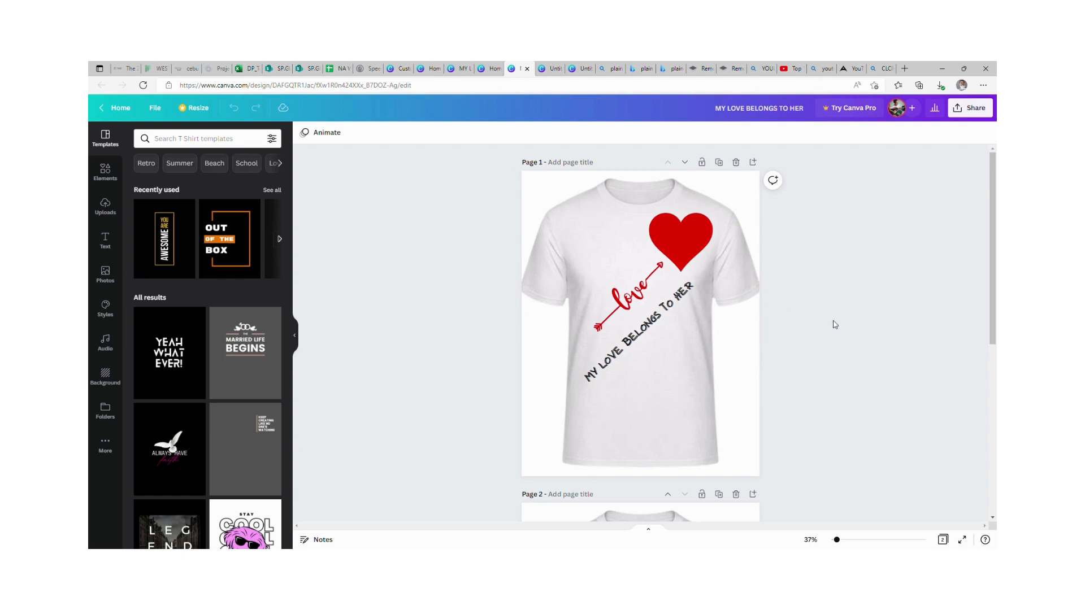
- Review both T-shirt pages and download all pages of the design as PNG
scroll(833, 323, "down", 3)
scroll(834, 323, "down", 5)
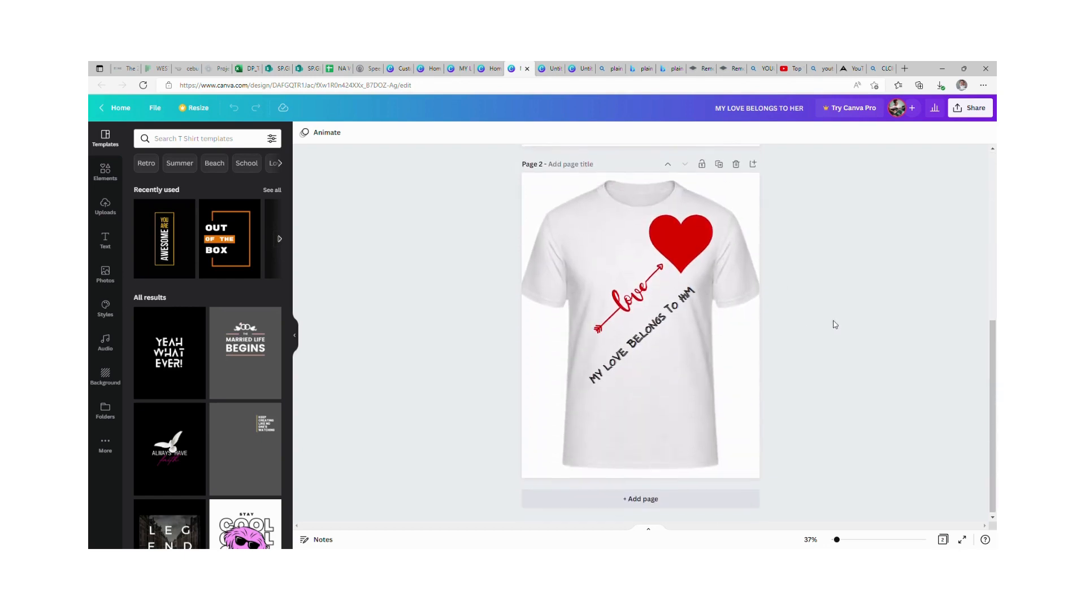
scroll(833, 322, "up", 8)
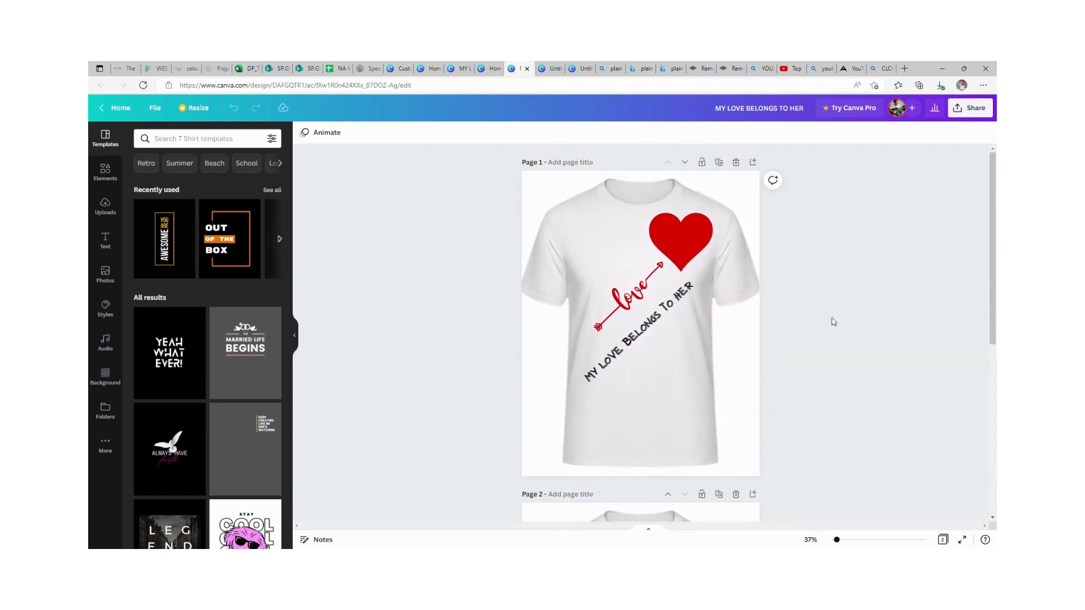
left_click(970, 108)
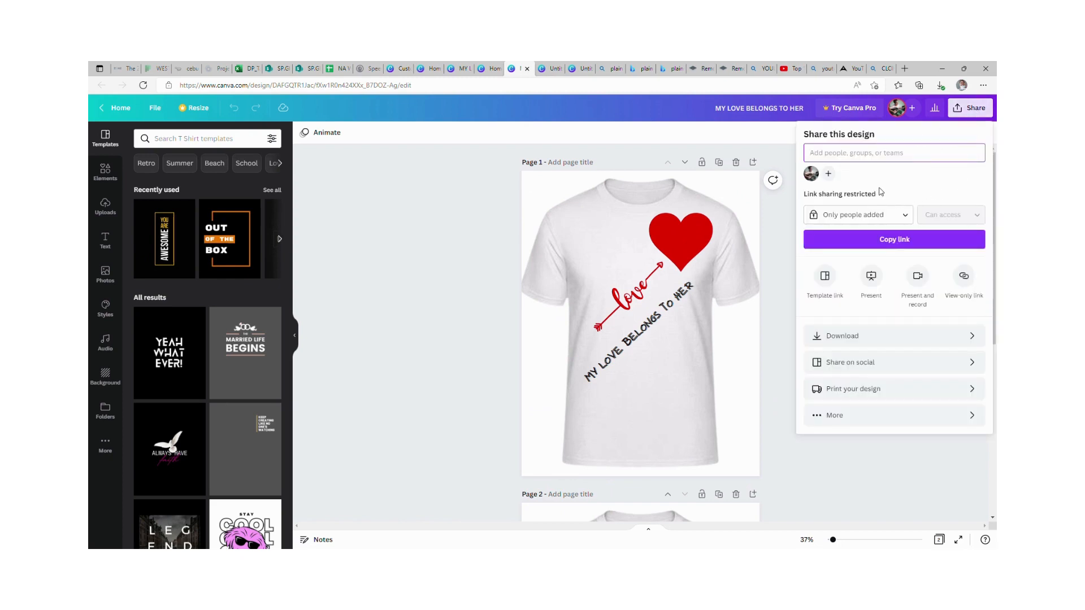
left_click(831, 338)
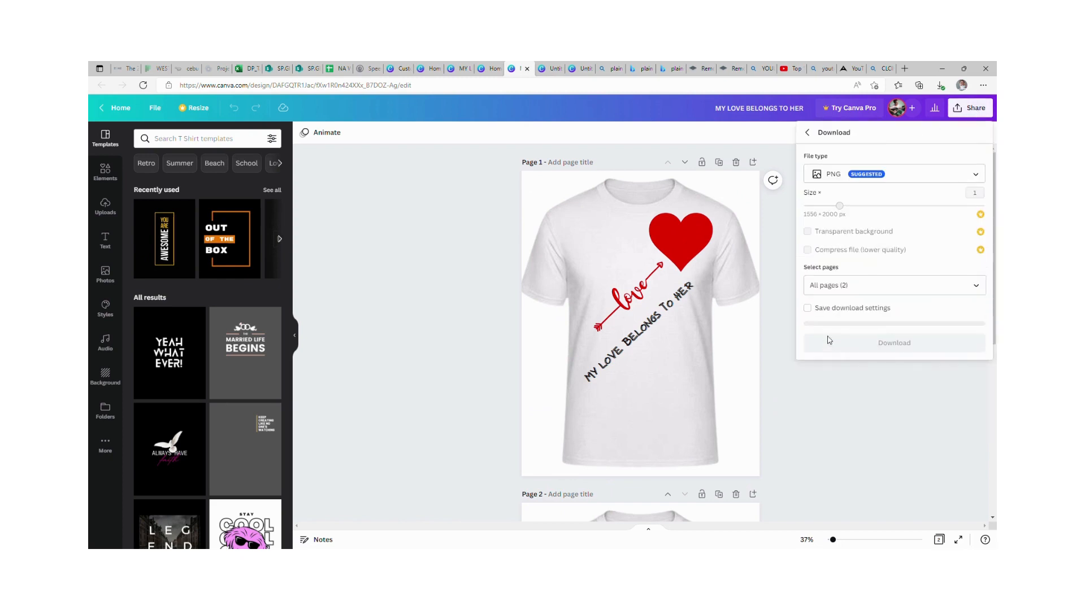
left_click(978, 176)
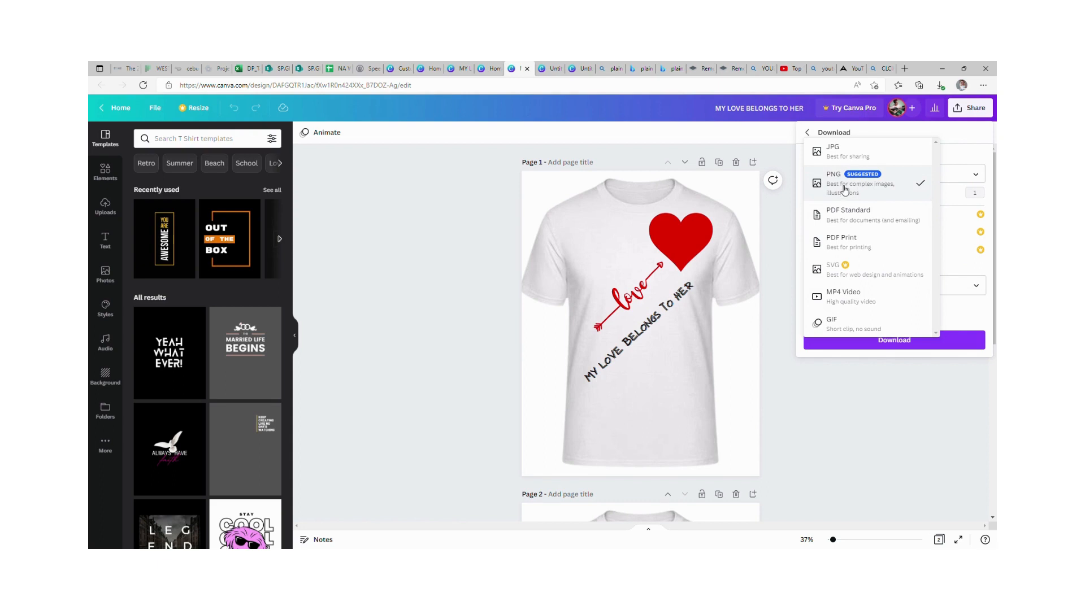
left_click(886, 188)
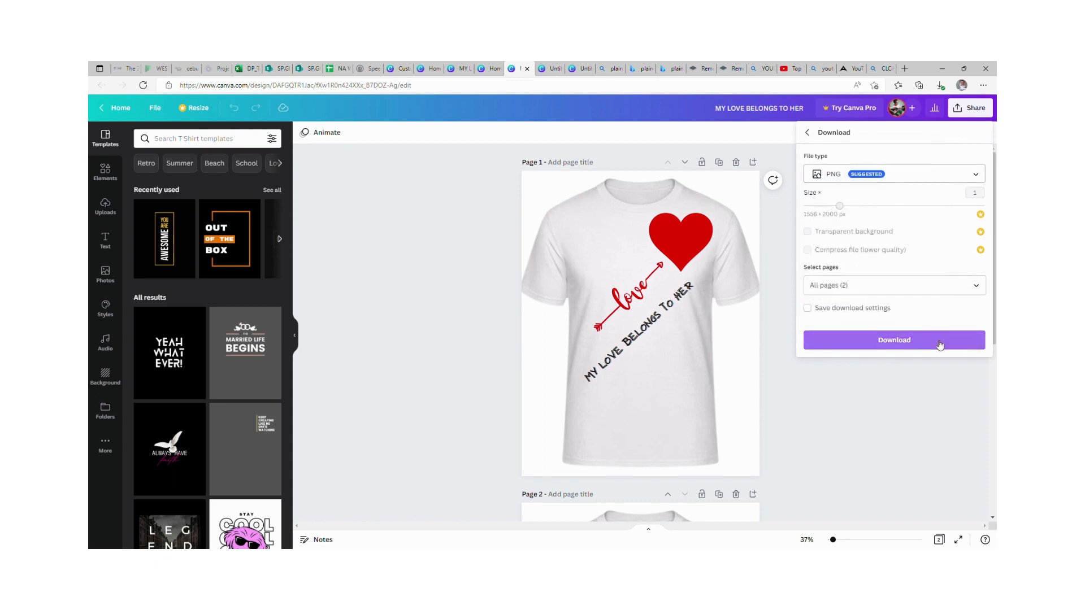
left_click(917, 343)
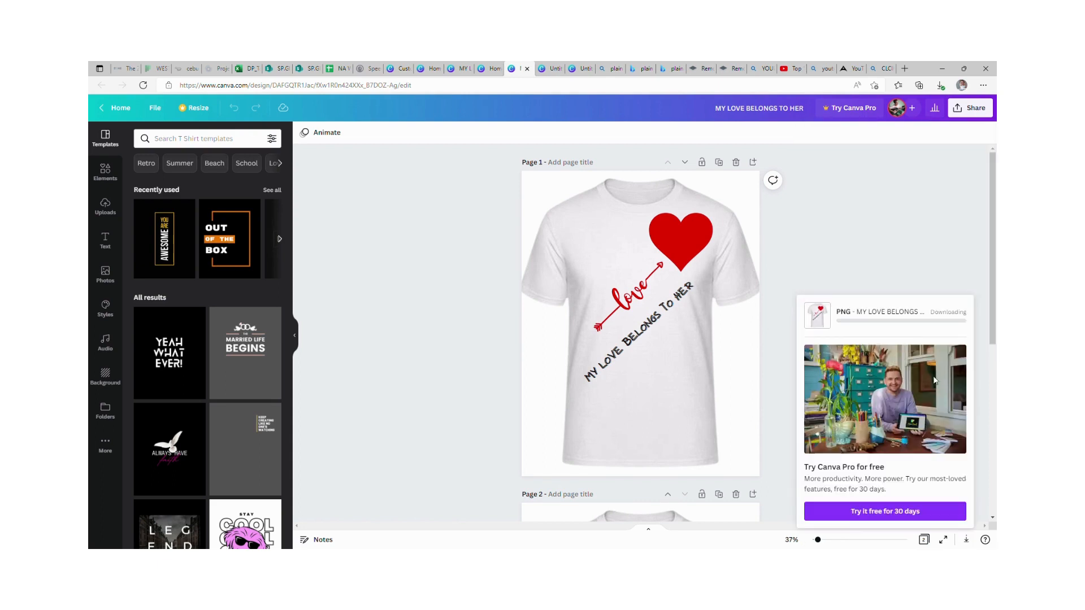